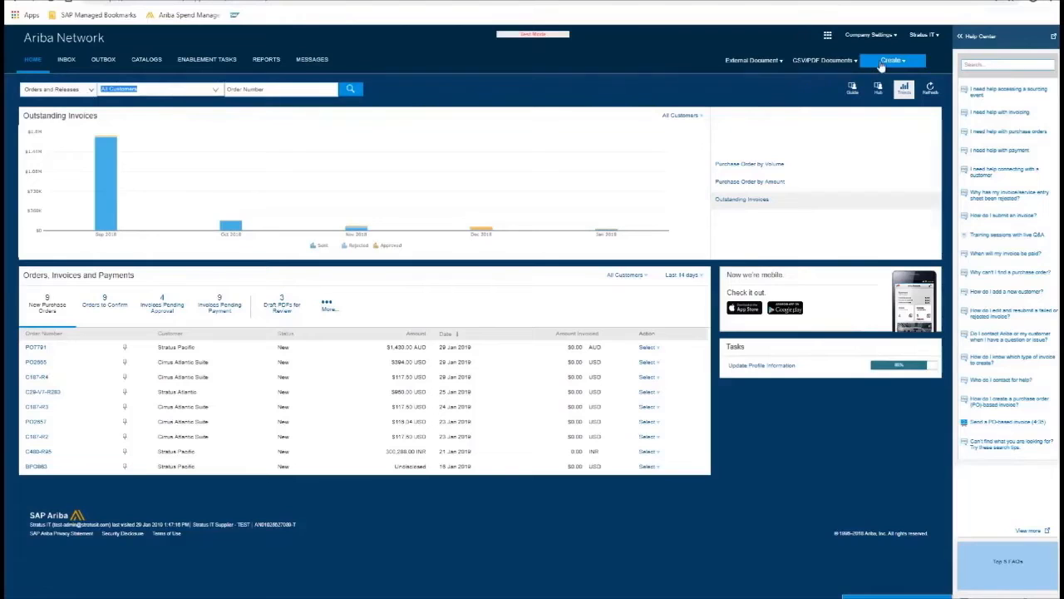
Begin a new contract invoice for customer Stratus Atlantic using contract site T00CLNT000.
{"action": "left_click", "coordinate": [881, 65]}
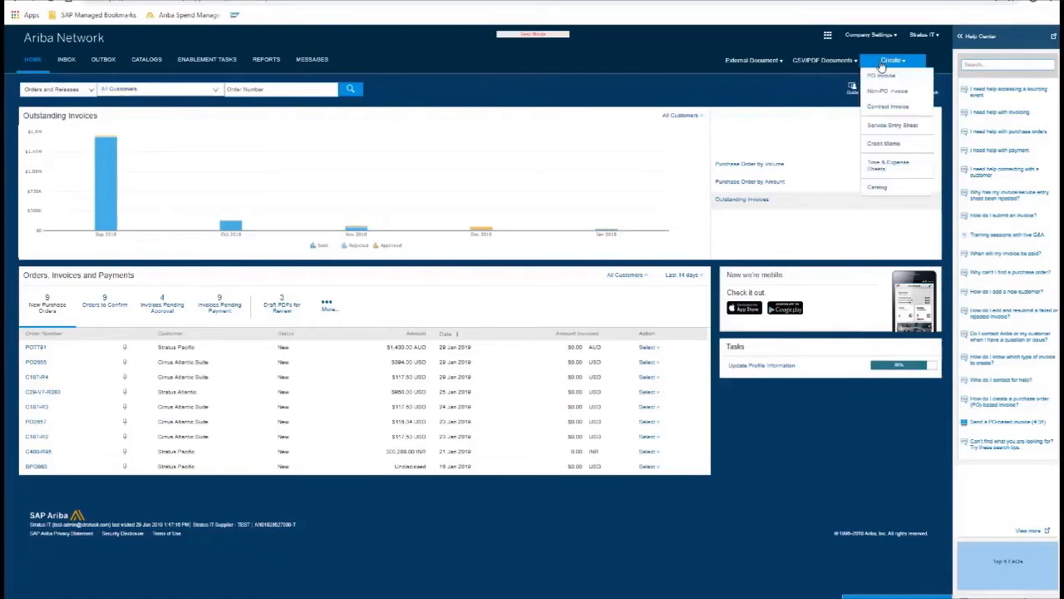
{"action": "left_click", "coordinate": [888, 107]}
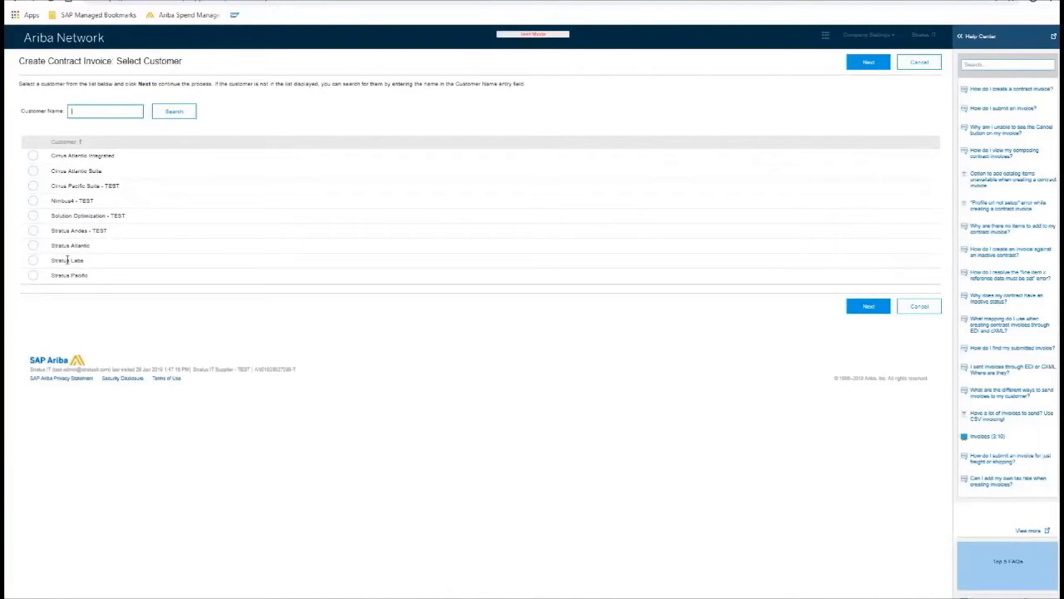
{"action": "left_click", "coordinate": [33, 246]}
{"action": "left_click", "coordinate": [865, 306]}
{"action": "left_click", "coordinate": [33, 178]}
{"action": "left_click", "coordinate": [813, 210]}
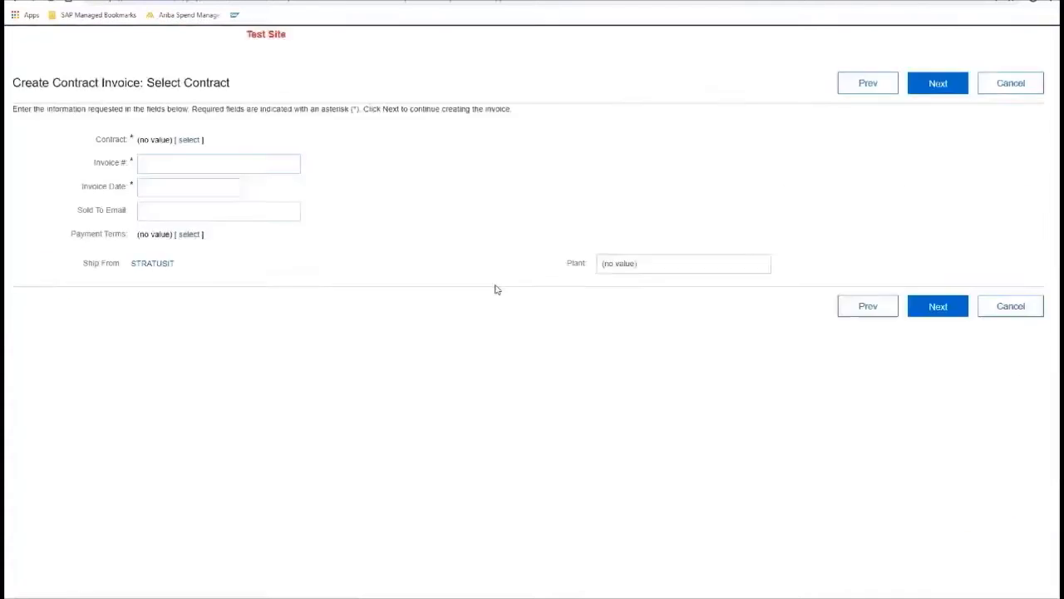
Search contracts by ID and select contract C1149 for the invoice.
{"action": "left_click", "coordinate": [190, 173]}
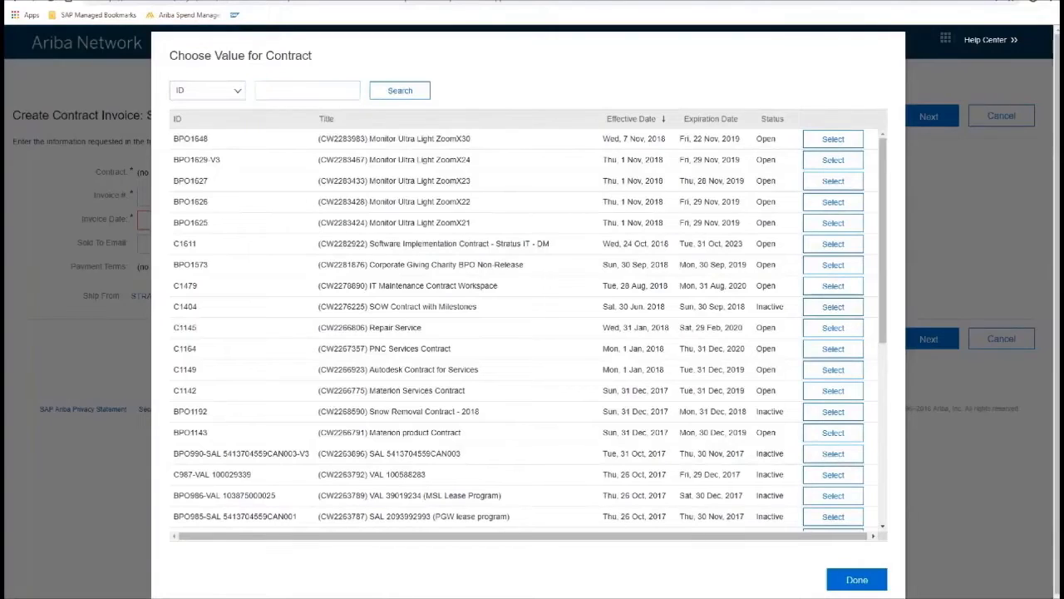
{"action": "left_click", "coordinate": [308, 91]}
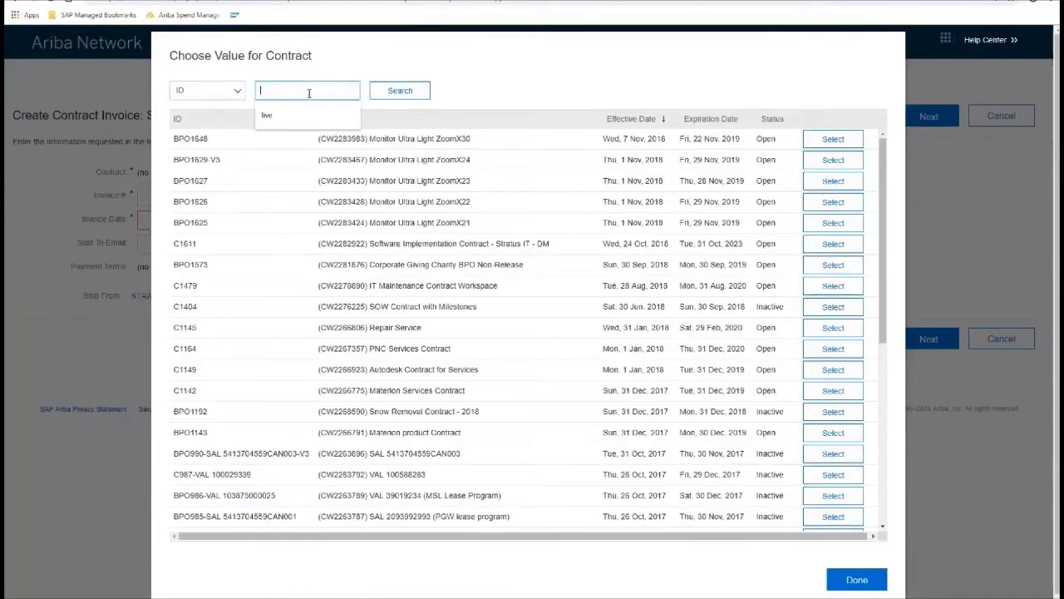
{"action": "type", "text": "C1149"}
{"action": "key", "text": "Return"}
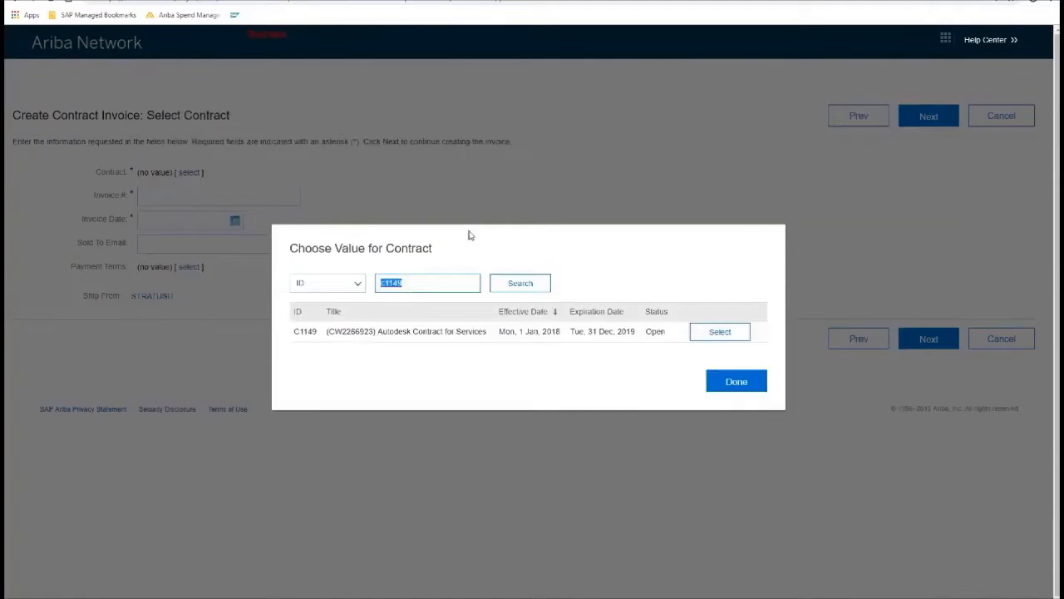
{"action": "left_click", "coordinate": [720, 330]}
Enter invoice number MAS_INVC1149, date 29 Jan 2019, and the sold-to e-mail, then continue.
{"action": "left_click", "coordinate": [193, 198]}
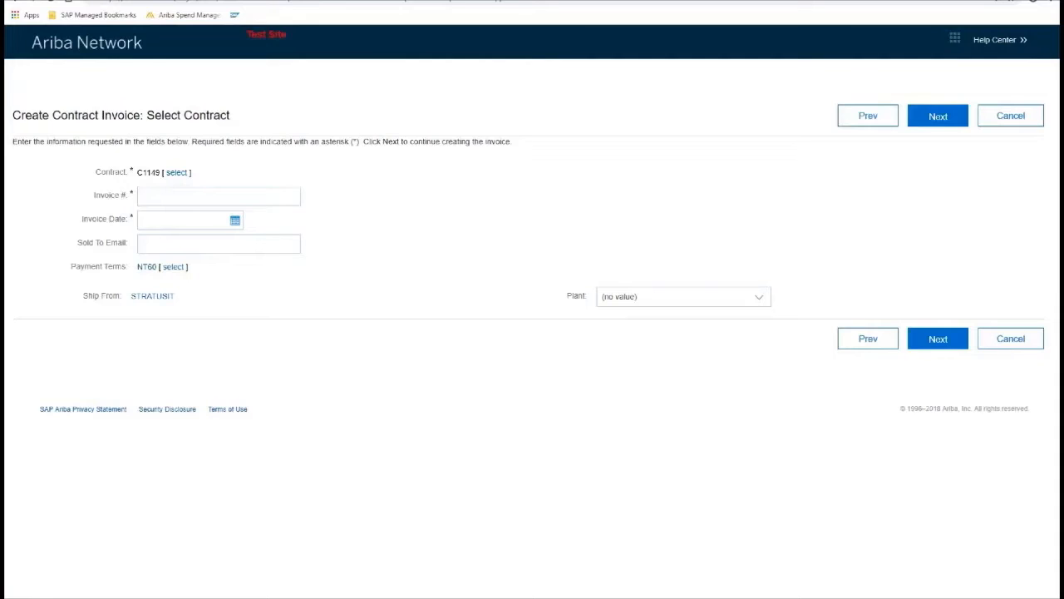
{"action": "left_click", "coordinate": [174, 196]}
{"action": "type", "text": "MAS_INVC1149"}
{"action": "left_click", "coordinate": [237, 221]}
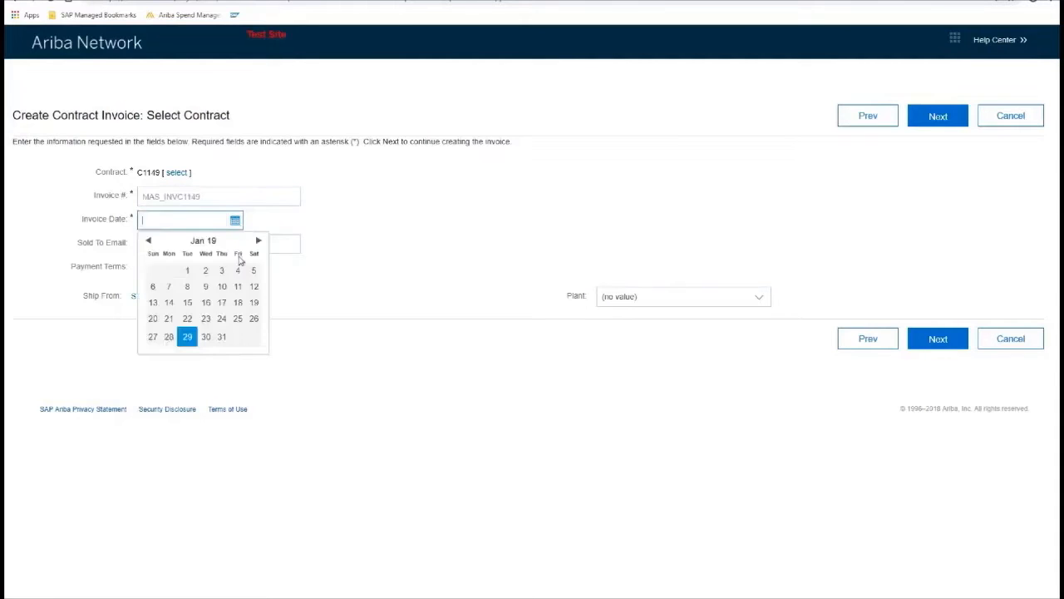
{"action": "left_click", "coordinate": [187, 336]}
{"action": "left_click", "coordinate": [159, 243]}
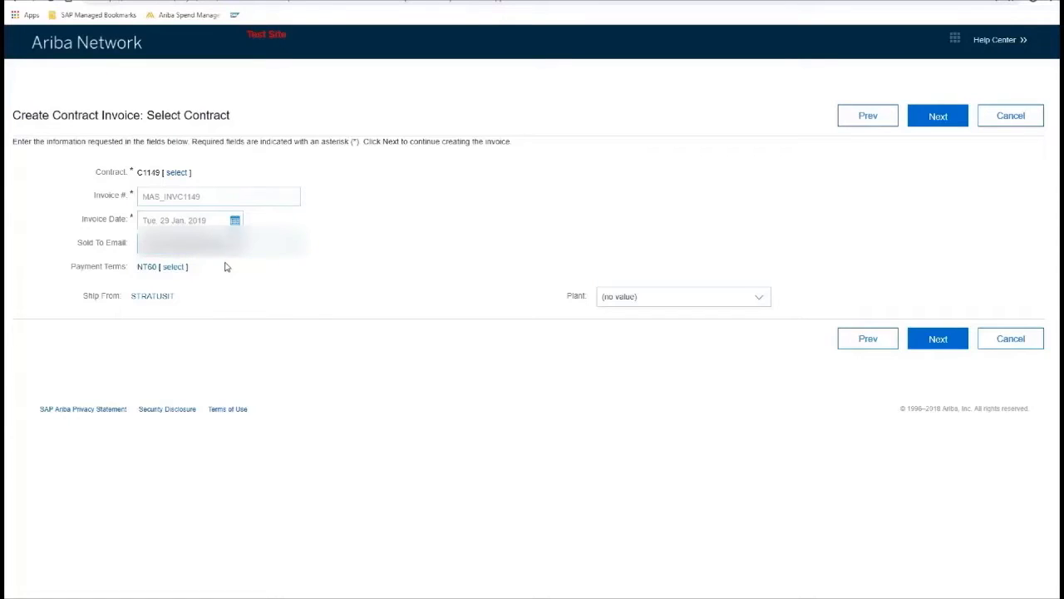
{"action": "left_click", "coordinate": [931, 116]}
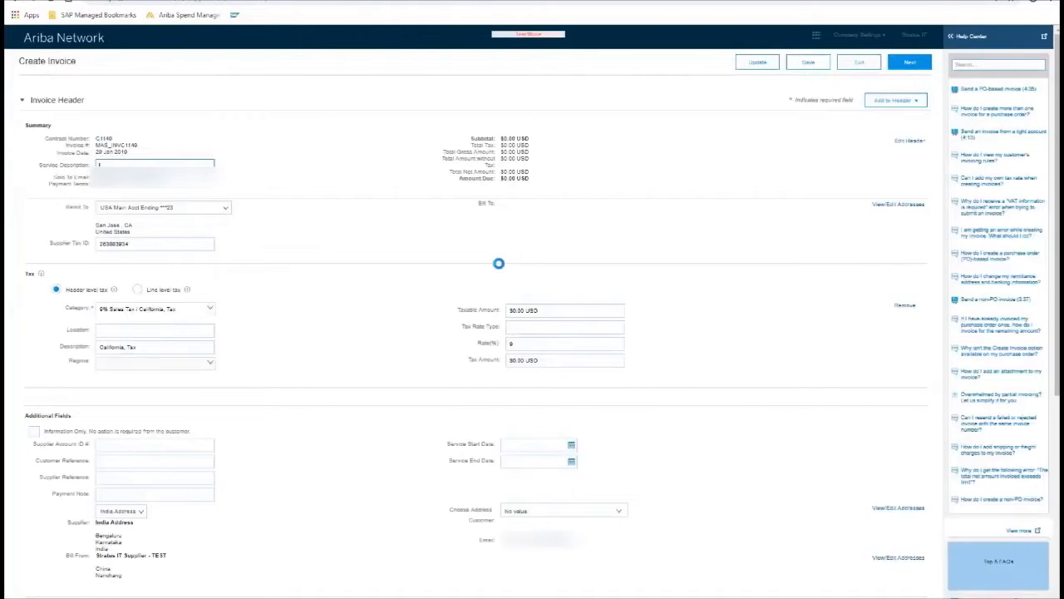
Scroll to Line Items and open the Add Items catalog for contract C1149.
{"action": "scroll", "coordinate": [208, 353], "scroll_direction": "down", "scroll_amount": 2}
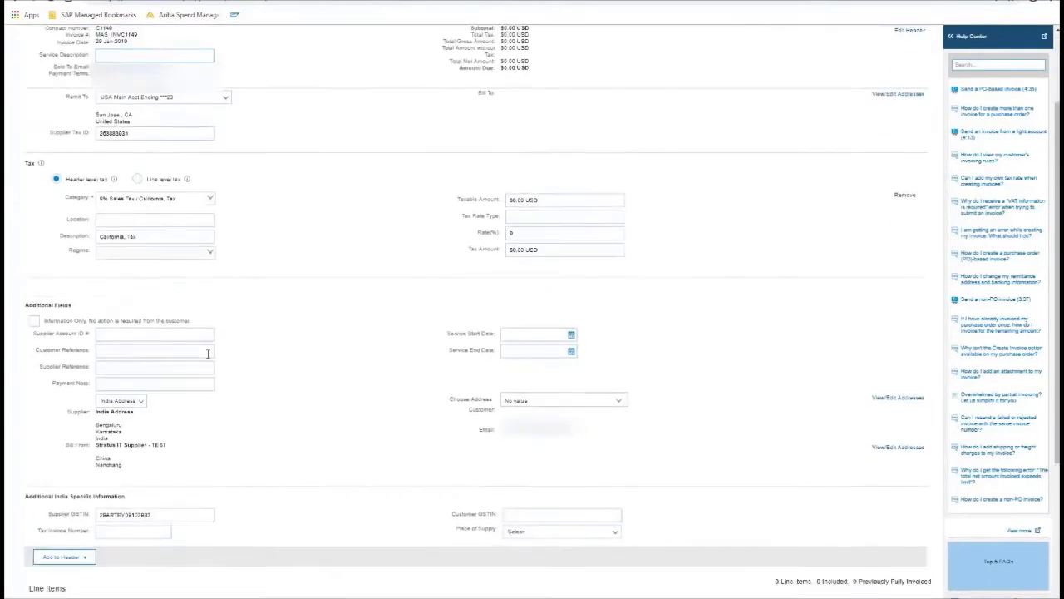
{"action": "scroll", "coordinate": [208, 353], "scroll_direction": "down", "scroll_amount": 3}
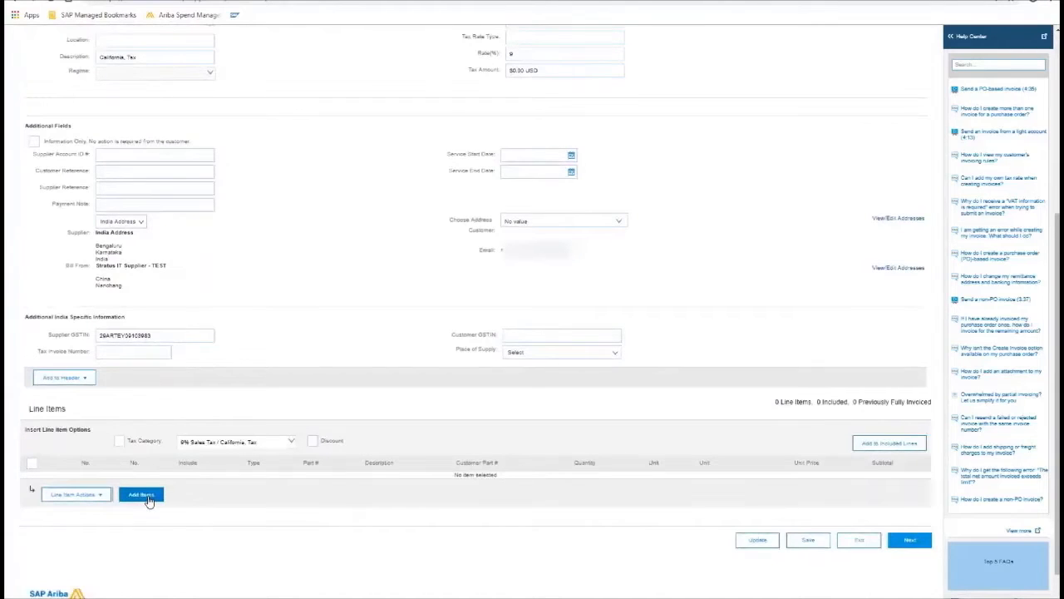
{"action": "left_click", "coordinate": [142, 496]}
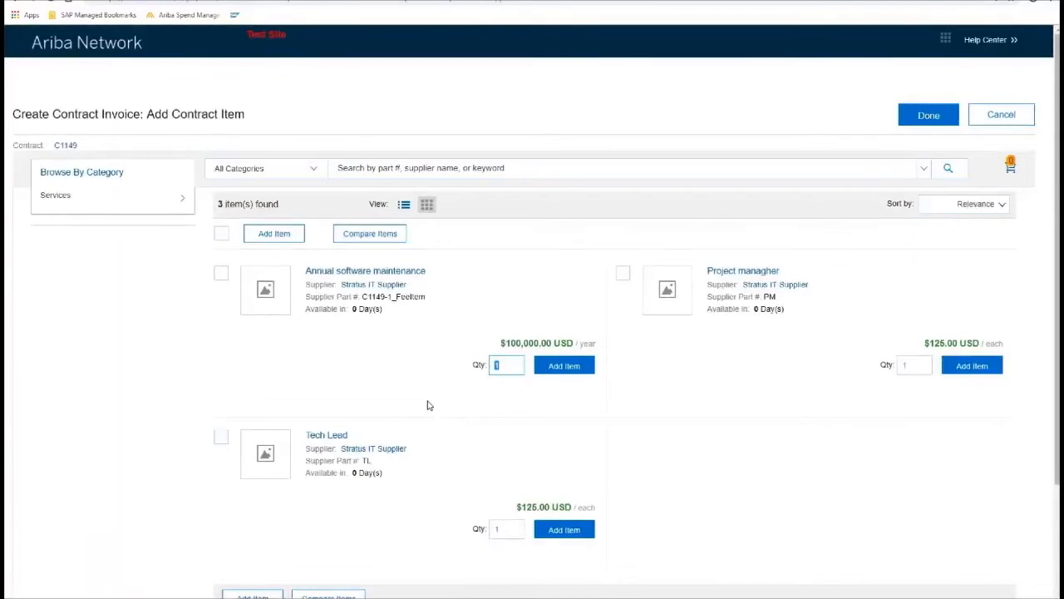
Add the Annual software maintenance item, bringing the subtotal to $100,000.00 USD.
{"action": "left_click", "coordinate": [563, 371]}
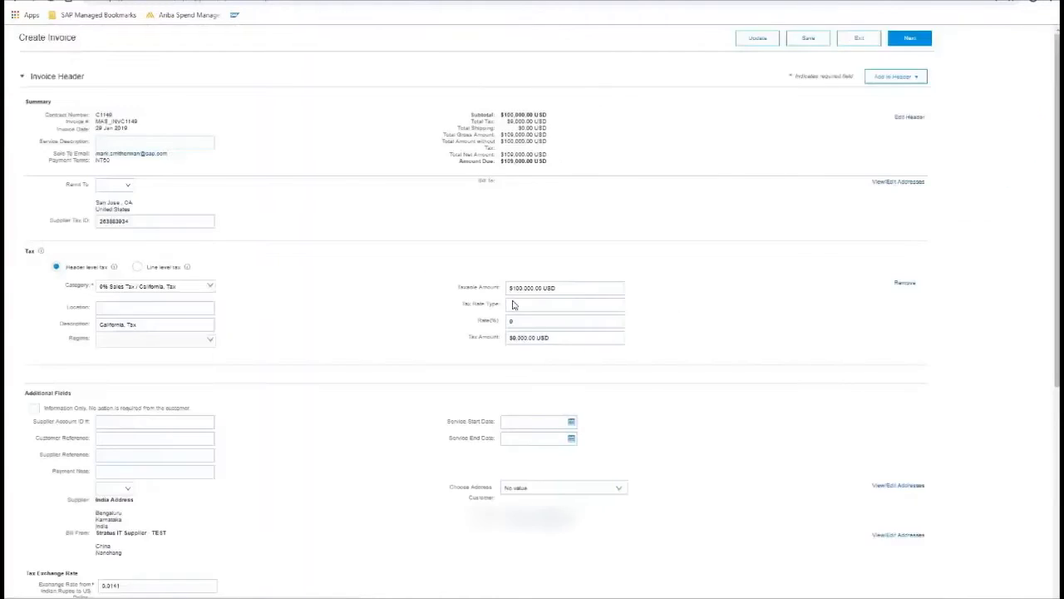
Scroll down through the invoice to review its line items.
{"action": "scroll", "coordinate": [507, 357], "scroll_direction": "down", "scroll_amount": 10}
{"action": "scroll", "coordinate": [486, 389], "scroll_direction": "down", "scroll_amount": 2}
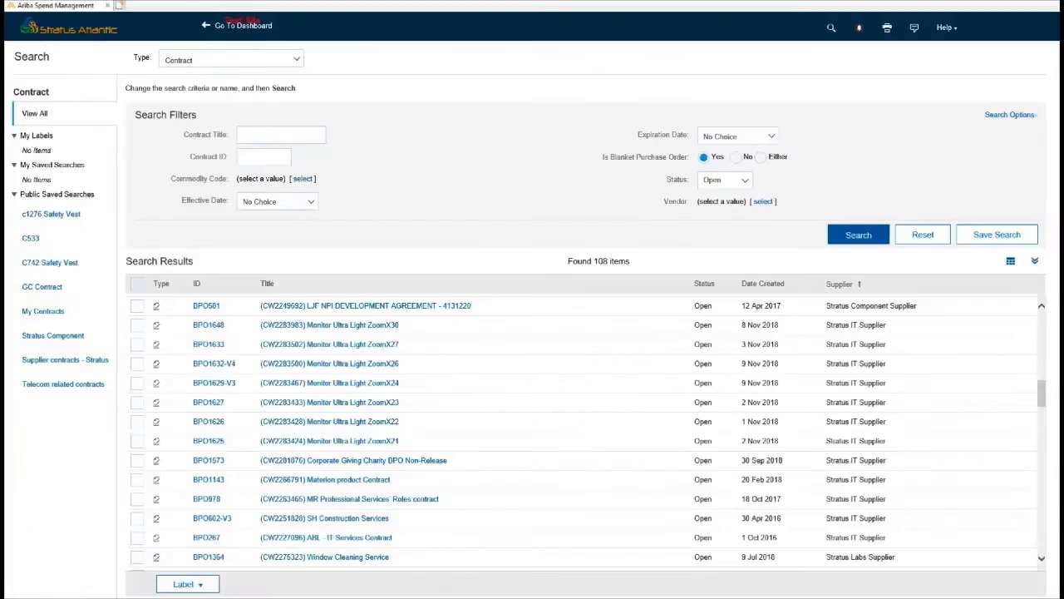
Filter non-blanket contracts by ID c1149, open C1149 and view its pricing terms.
{"action": "left_click", "coordinate": [735, 157]}
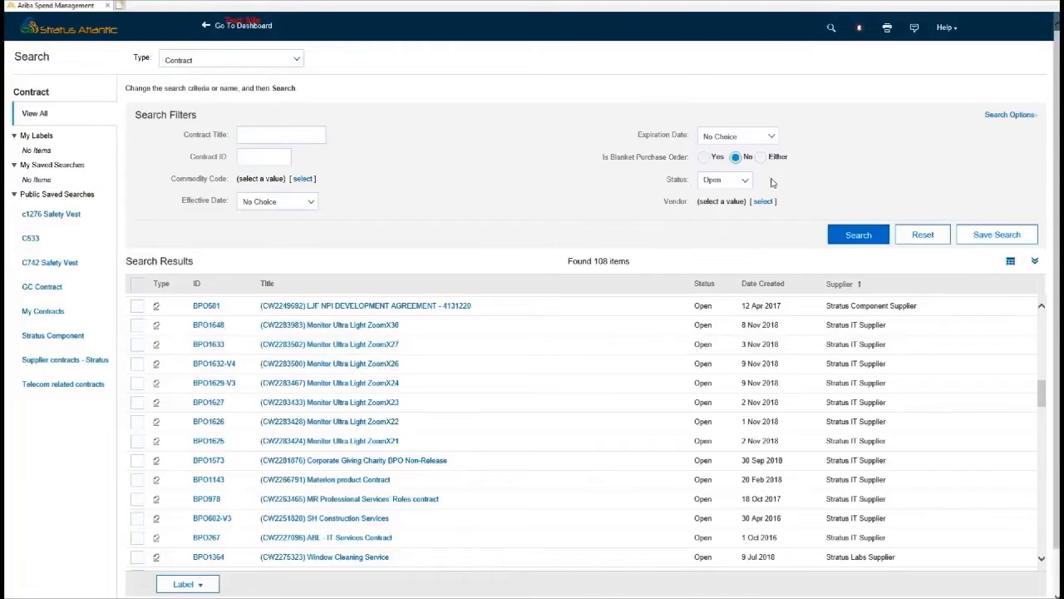
{"action": "left_click", "coordinate": [267, 158]}
{"action": "type", "text": "c1149"}
{"action": "key", "text": "Return"}
{"action": "left_click", "coordinate": [312, 304]}
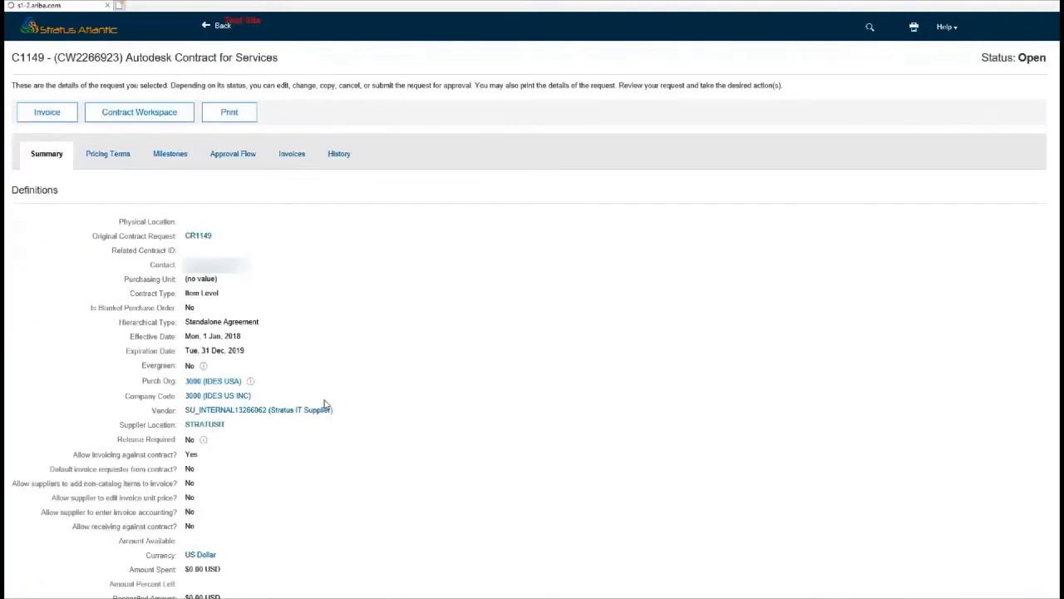
{"action": "left_click", "coordinate": [116, 156]}
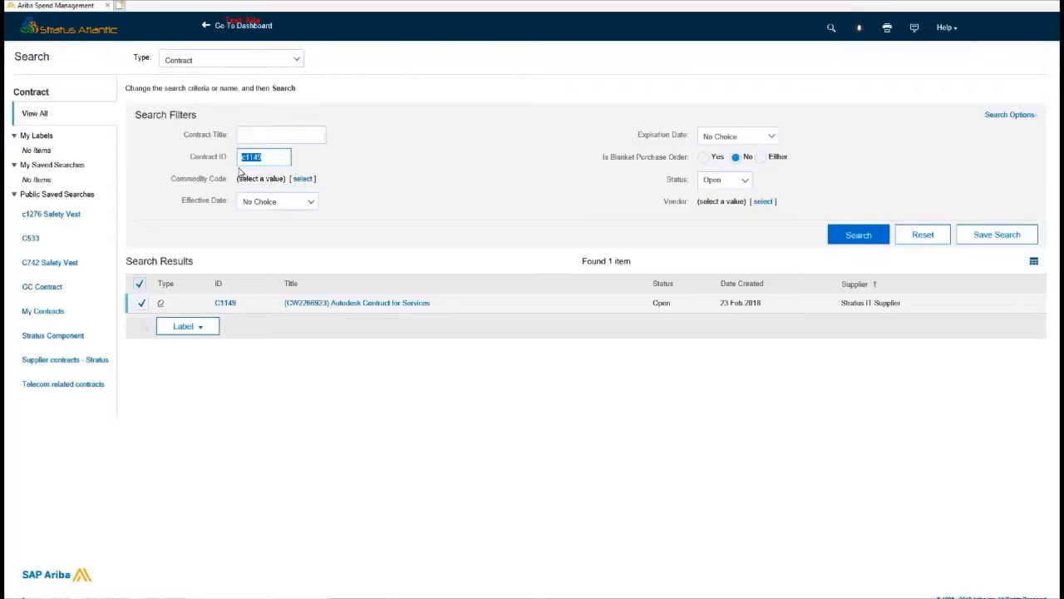
{"action": "type", "text": "bpo1143"}
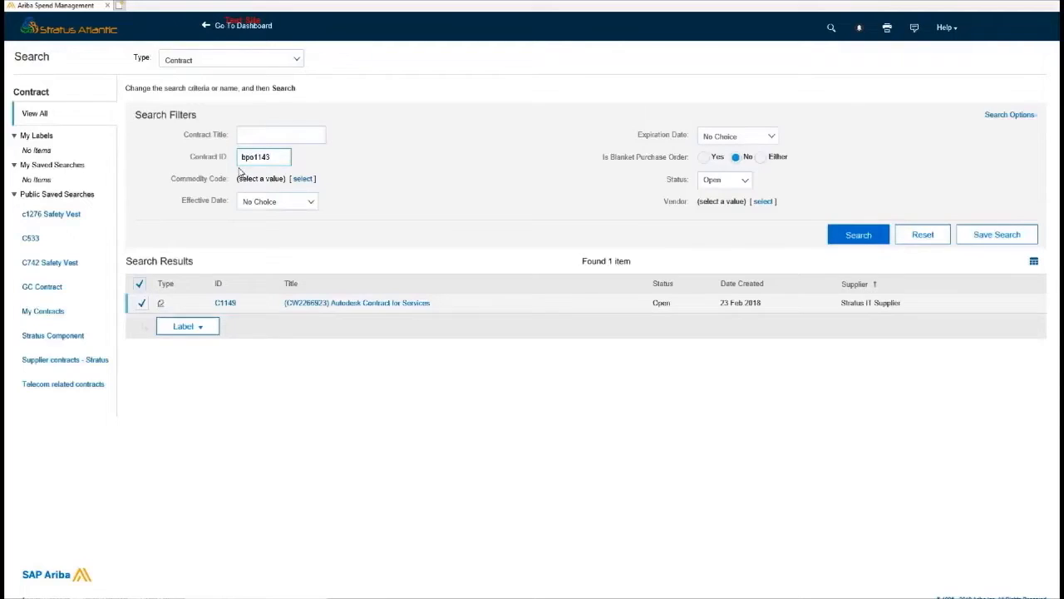
Search blanket purchase order contracts for BPO1143, open it and view its pricing terms and fees.
{"action": "key", "text": "Return"}
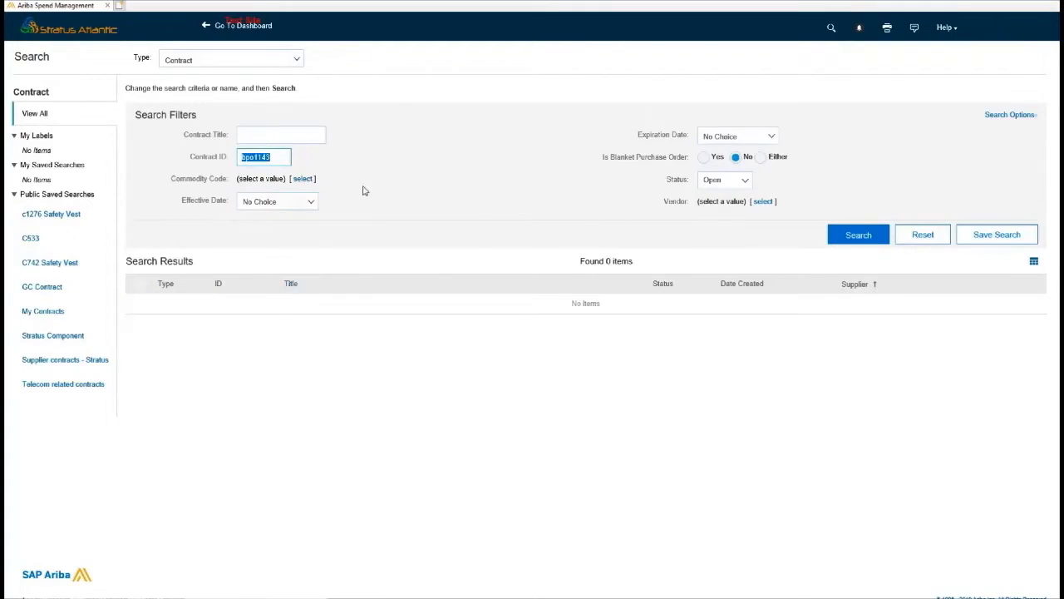
{"action": "left_click", "coordinate": [704, 157]}
{"action": "left_click", "coordinate": [855, 236]}
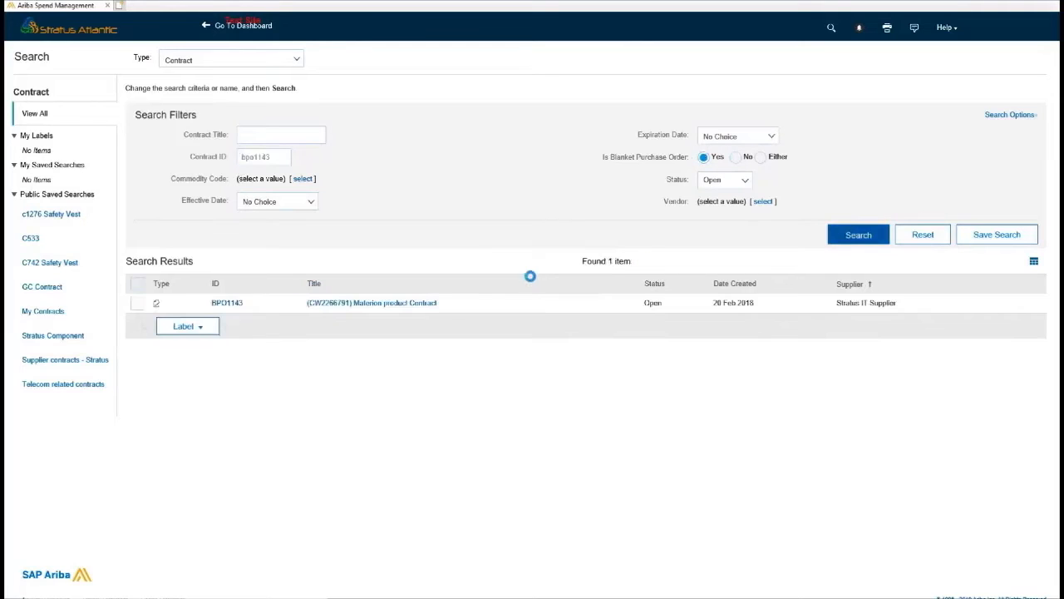
{"action": "left_click", "coordinate": [360, 305]}
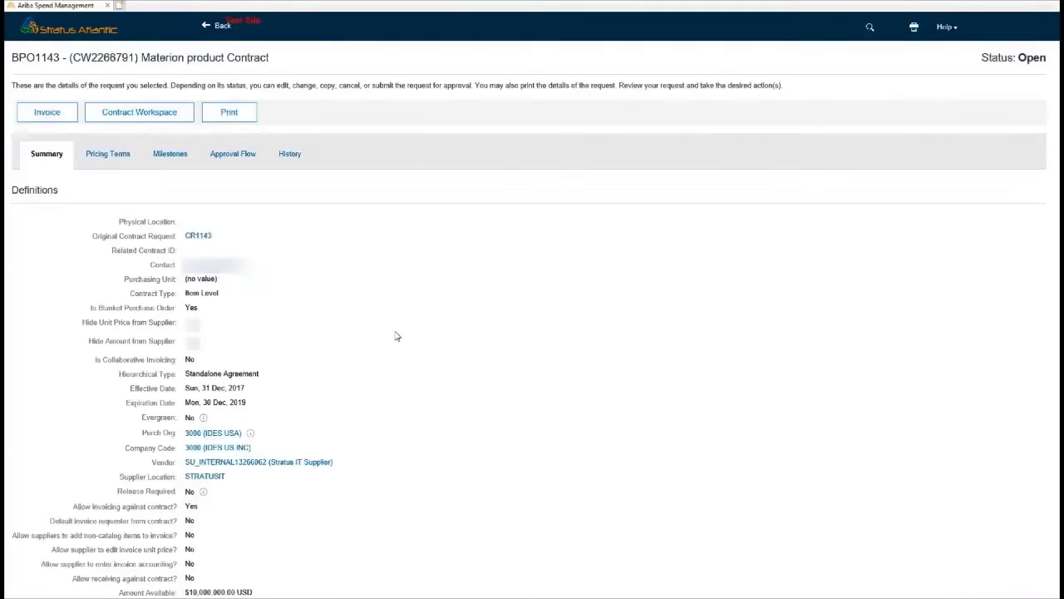
{"action": "left_click", "coordinate": [123, 154]}
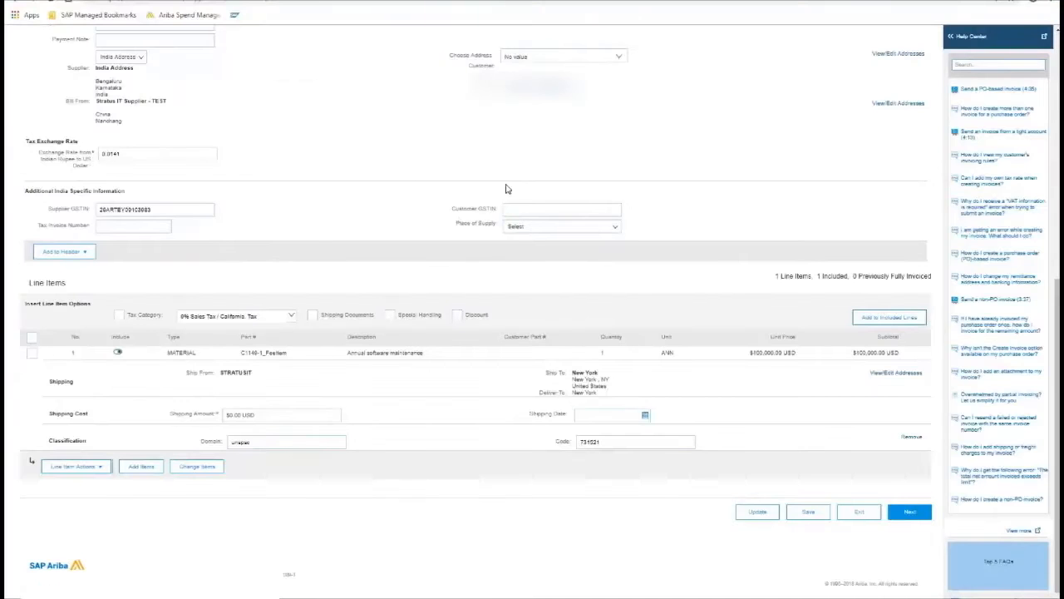
Exit the Create Invoice form and delete the unsubmitted C1149 invoice draft.
{"action": "scroll", "coordinate": [487, 225], "scroll_direction": "up", "scroll_amount": 5}
{"action": "scroll", "coordinate": [693, 178], "scroll_direction": "up", "scroll_amount": 10}
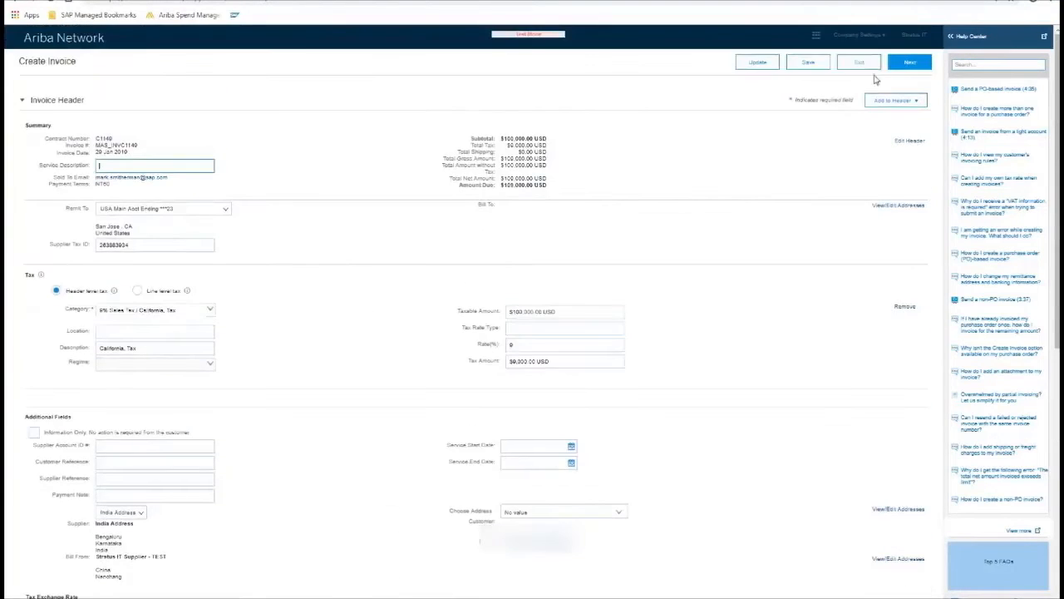
{"action": "left_click", "coordinate": [859, 63]}
{"action": "left_click", "coordinate": [26, 104]}
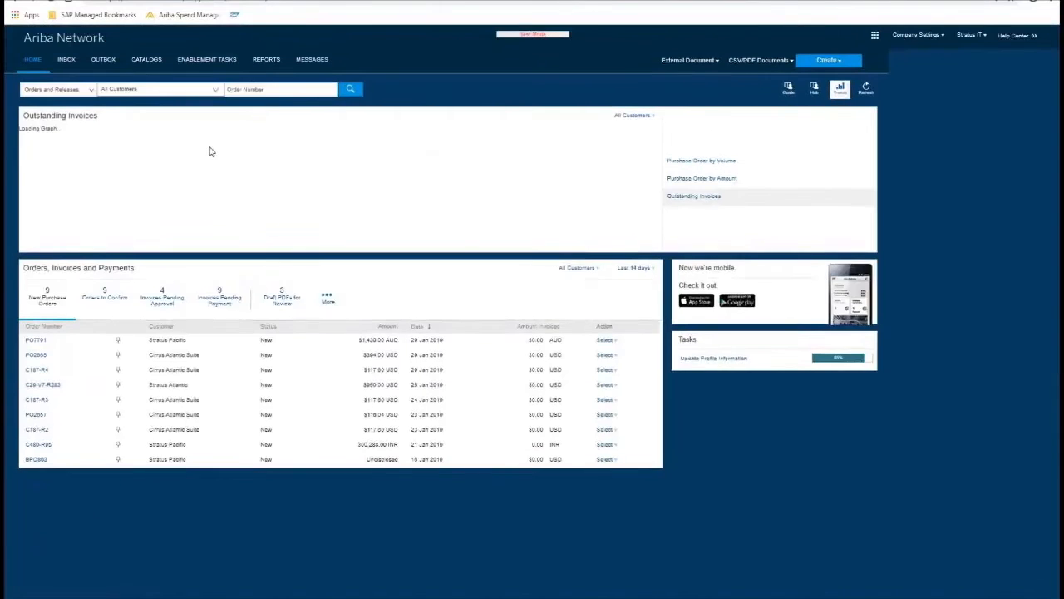
Start another contract invoice for Stratus Atlantic on contract site T00CLNT000.
{"action": "left_click", "coordinate": [888, 63]}
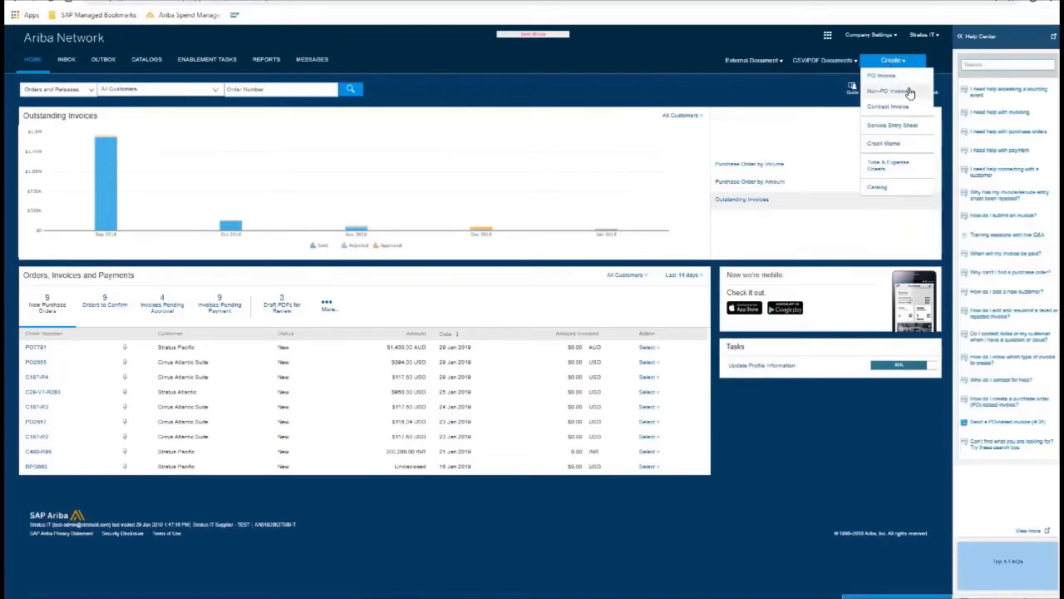
{"action": "left_click", "coordinate": [890, 107]}
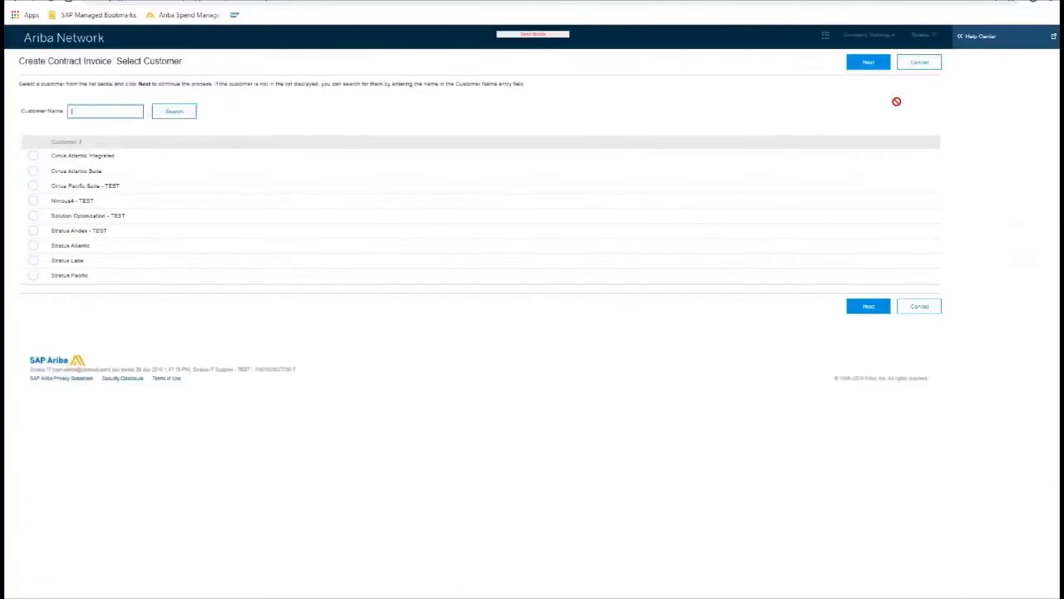
{"action": "left_click", "coordinate": [32, 245]}
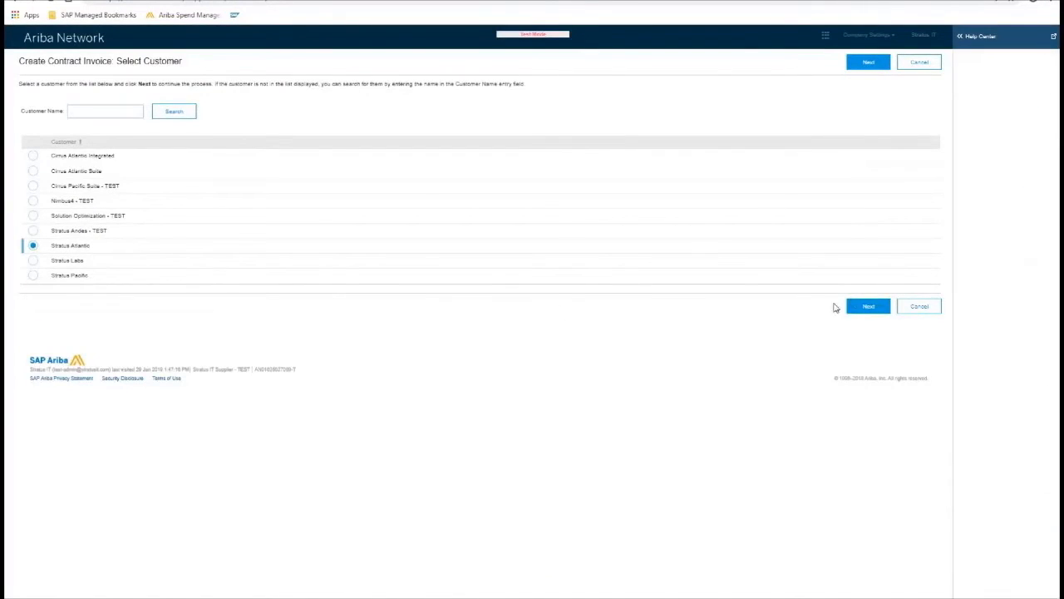
{"action": "left_click", "coordinate": [869, 306]}
{"action": "left_click", "coordinate": [32, 178]}
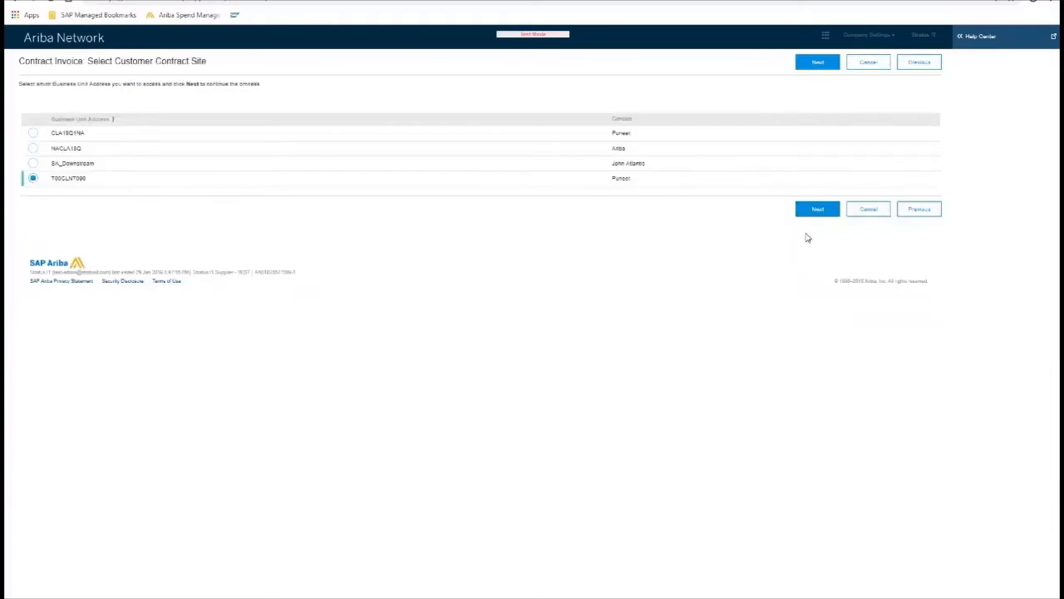
{"action": "left_click", "coordinate": [812, 209]}
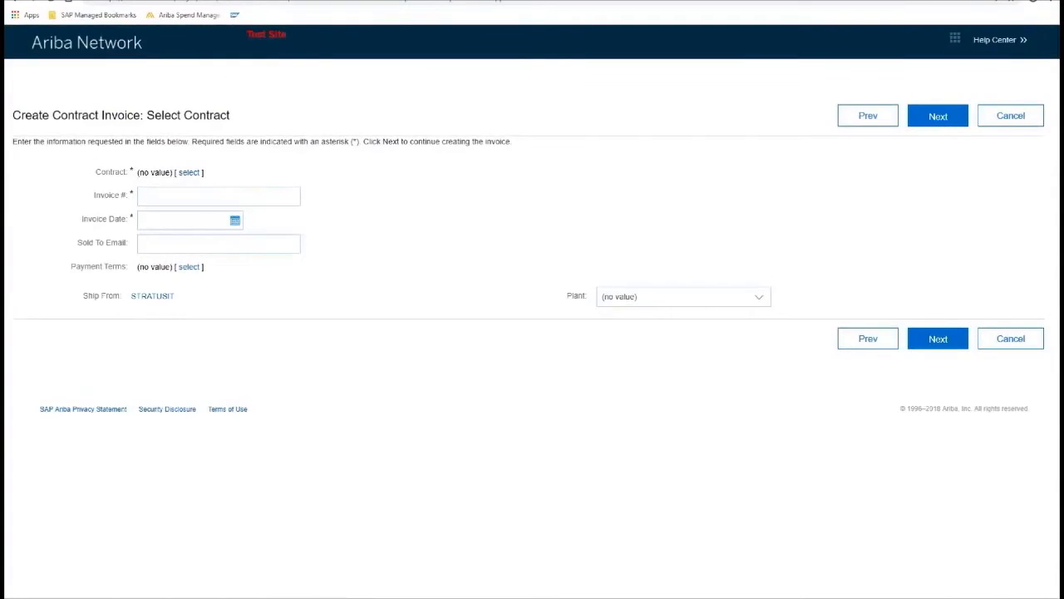
Search for contract BPO1143 and select it for the invoice.
{"action": "left_click", "coordinate": [189, 173]}
{"action": "type", "text": "BPO1143"}
{"action": "key", "text": "Return"}
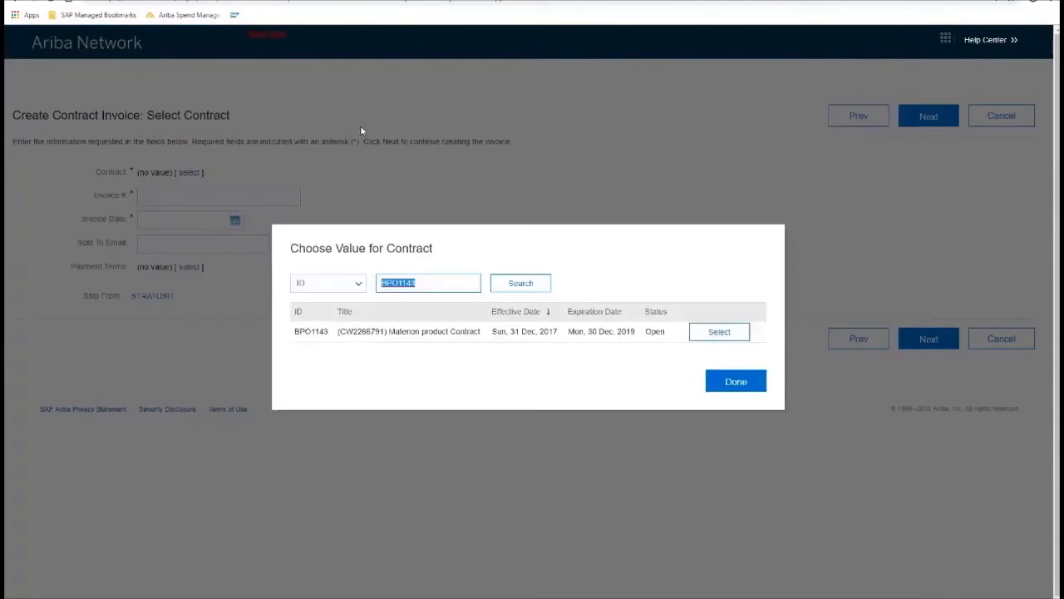
{"action": "left_click", "coordinate": [718, 330]}
Set invoice number MAS_BPO1143, date 29 Jan 2019, and the sold-to e-mail, then continue.
{"action": "left_click", "coordinate": [235, 194]}
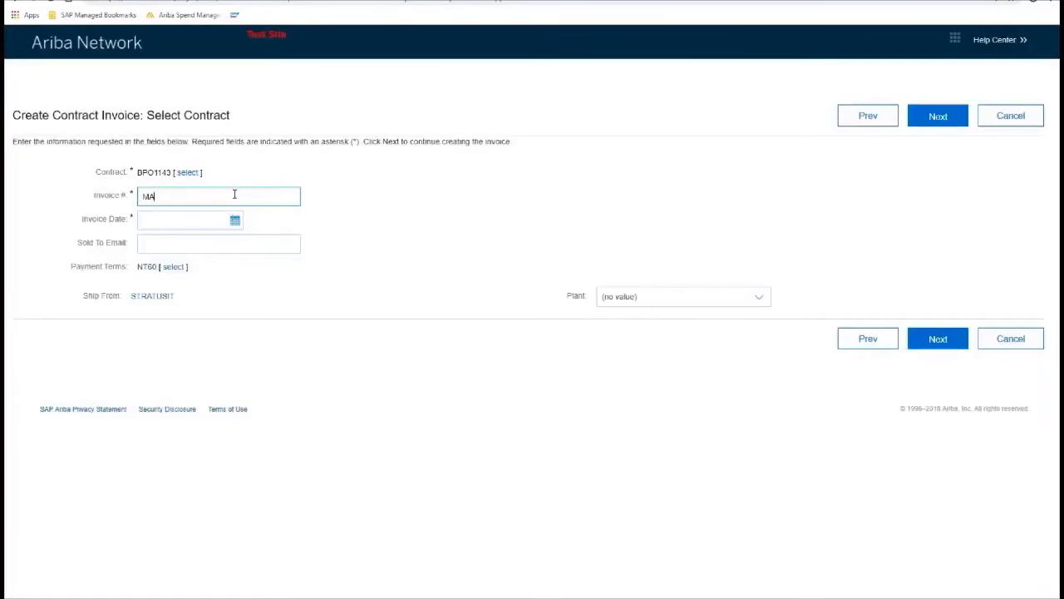
{"action": "type", "text": "MAS_"}
{"action": "type", "text": "BPO1143"}
{"action": "left_click", "coordinate": [234, 219]}
{"action": "left_click", "coordinate": [189, 335]}
{"action": "left_click", "coordinate": [199, 249]}
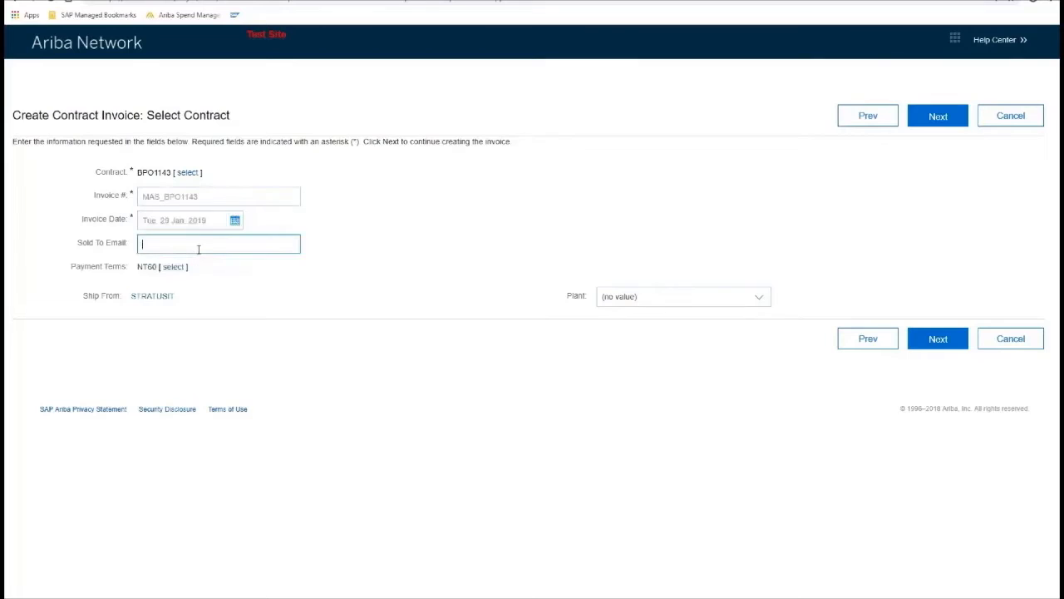
{"action": "left_click", "coordinate": [938, 339]}
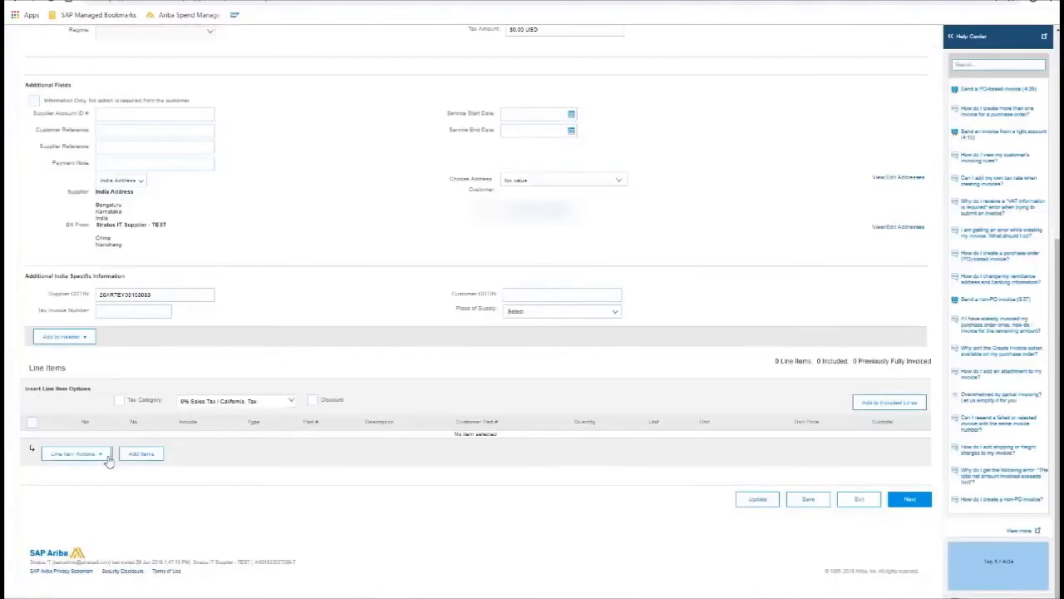
Add 360 of Lorain Bulk Argon CCF part 12 and the Elmore Bulk Nitrogen Service Fee, totalling $1,700.40 USD.
{"action": "left_click", "coordinate": [137, 458]}
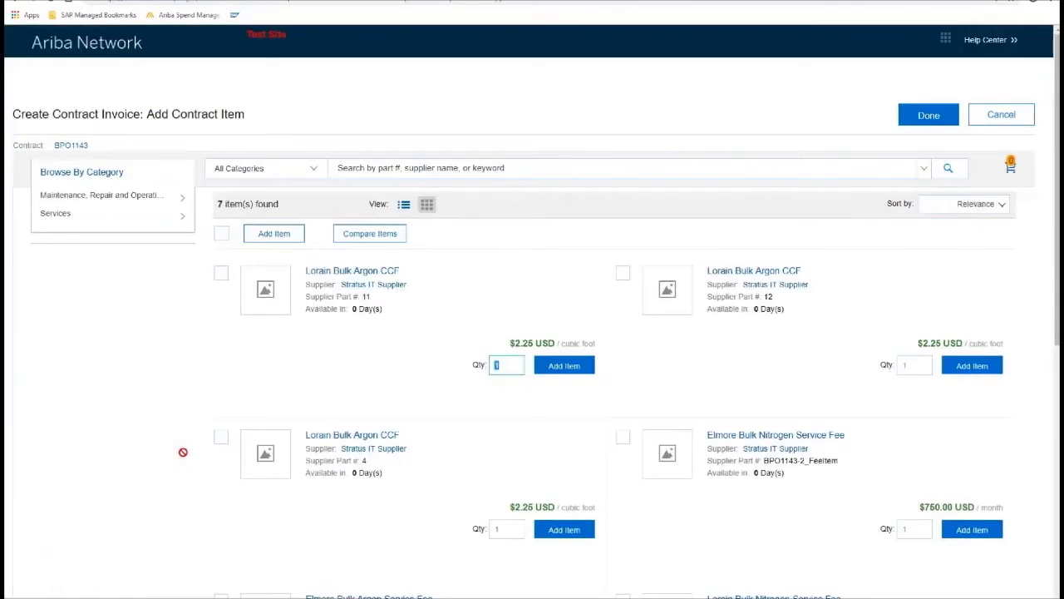
{"action": "scroll", "coordinate": [449, 369], "scroll_direction": "down", "scroll_amount": 1}
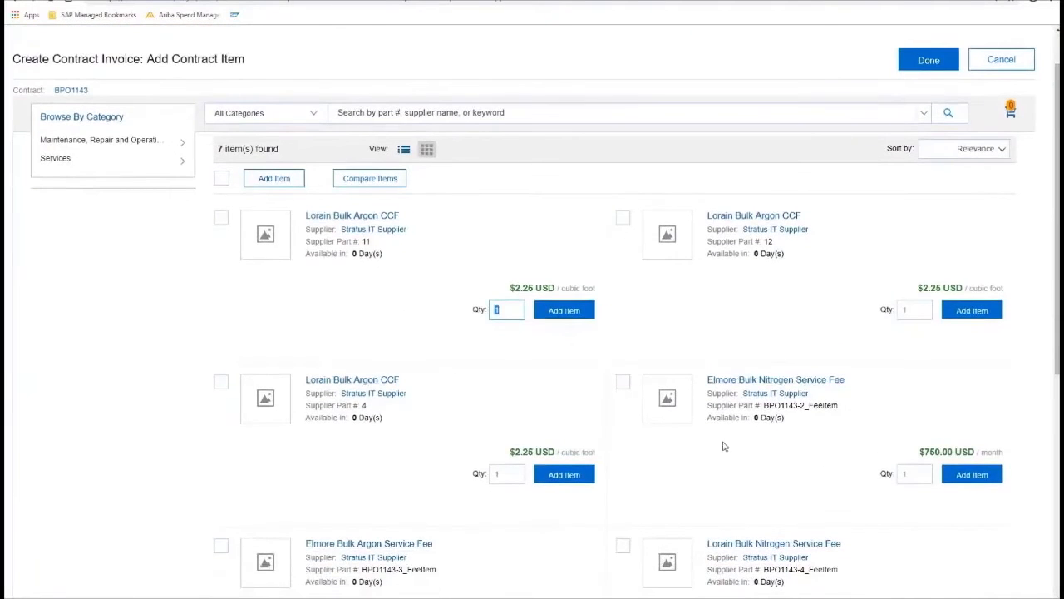
{"action": "left_click", "coordinate": [915, 311]}
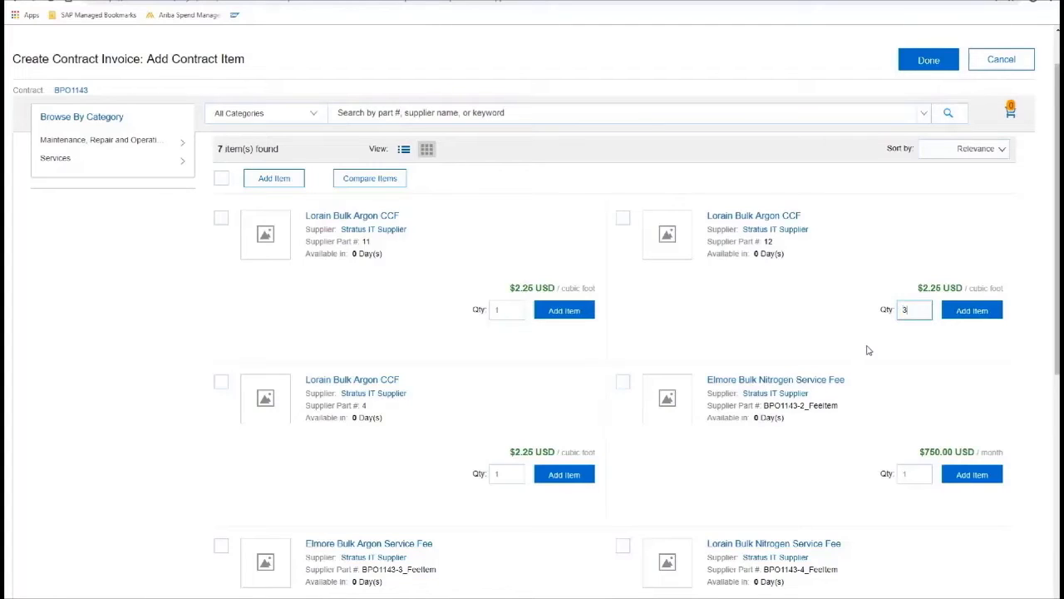
{"action": "left_click", "coordinate": [918, 476]}
{"action": "left_click", "coordinate": [622, 381]}
{"action": "left_click", "coordinate": [623, 217]}
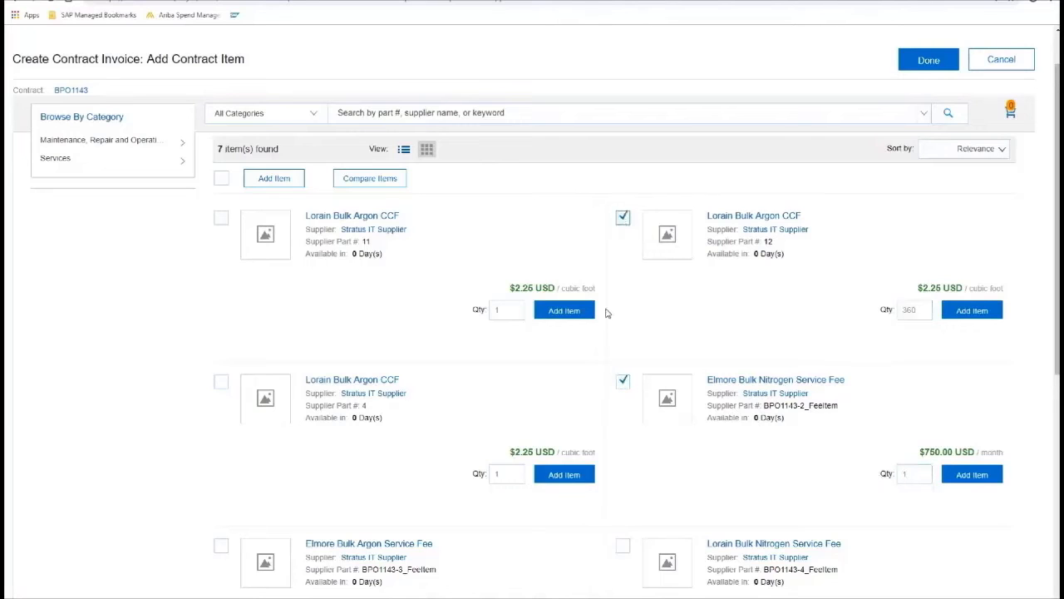
{"action": "left_click", "coordinate": [274, 178]}
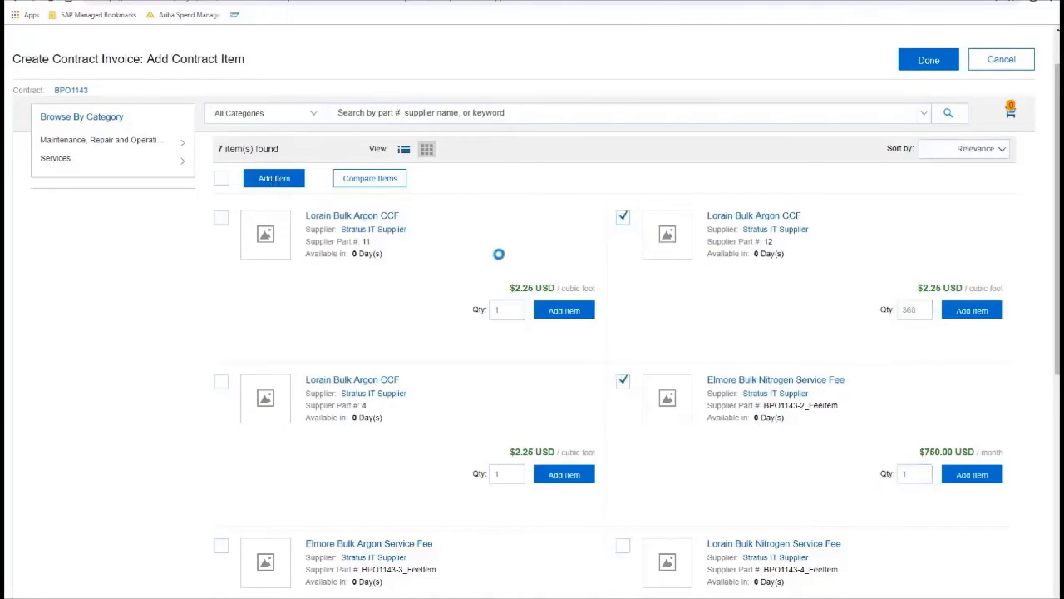
{"action": "left_click", "coordinate": [1010, 169]}
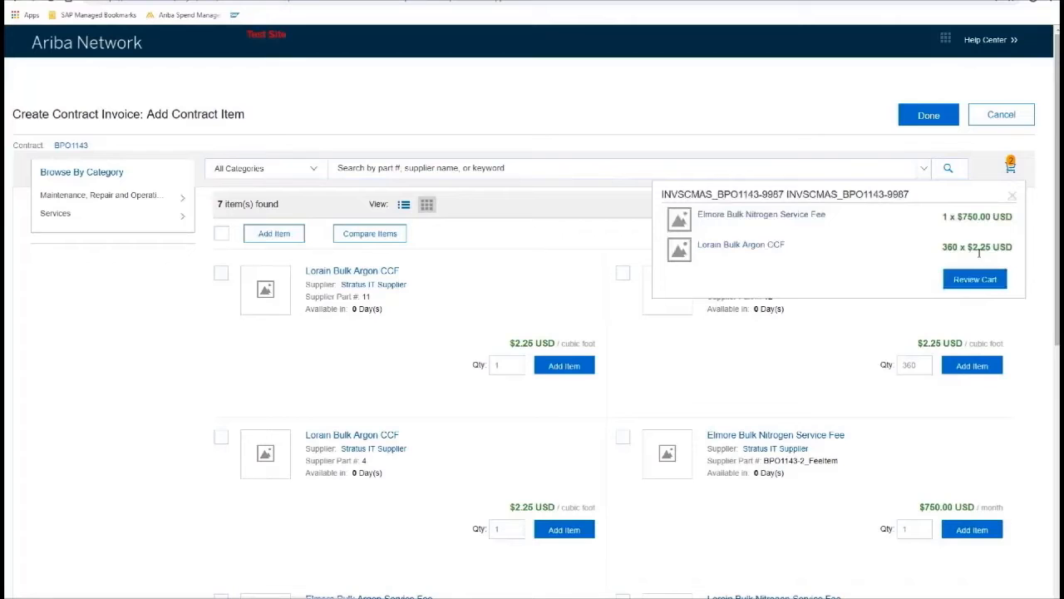
{"action": "left_click", "coordinate": [936, 124]}
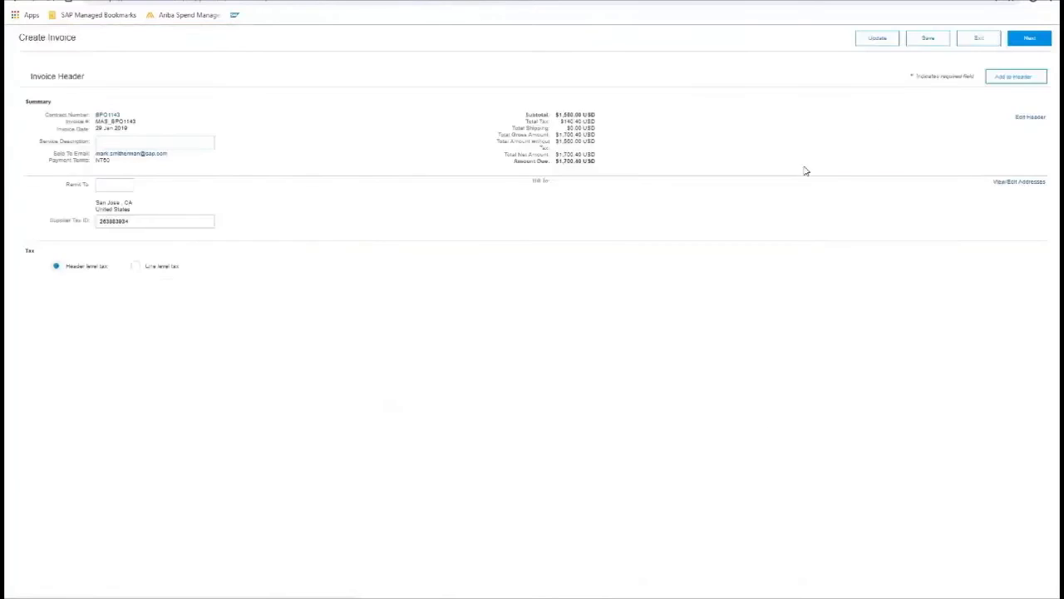
Review the MAS_BPO1143 invoice's two line items and totals, then exit the invoice form.
{"action": "scroll", "coordinate": [449, 383], "scroll_direction": "down", "scroll_amount": 10}
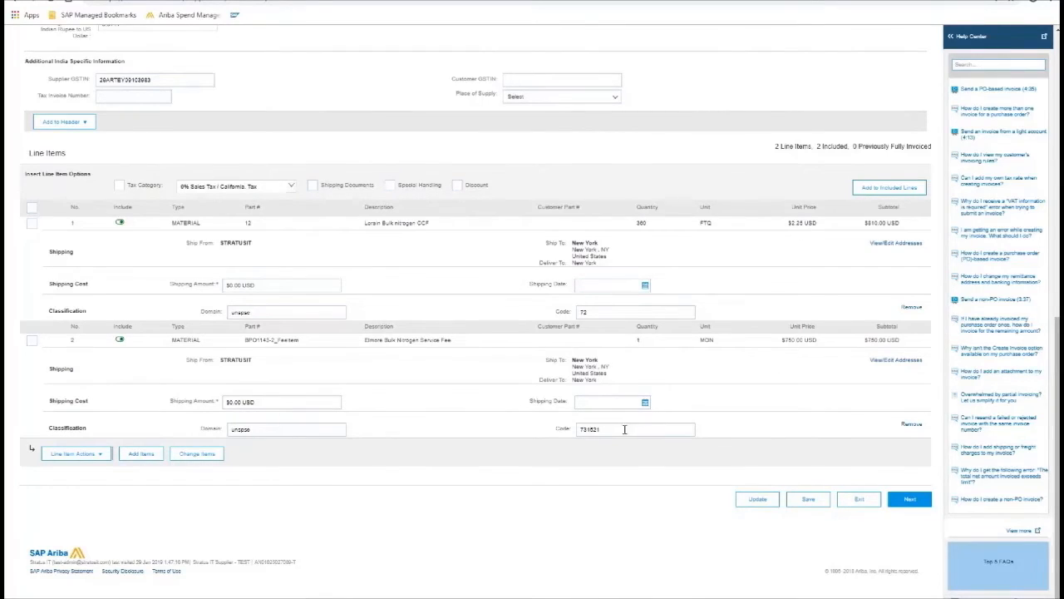
{"action": "scroll", "coordinate": [644, 424], "scroll_direction": "up", "scroll_amount": 15}
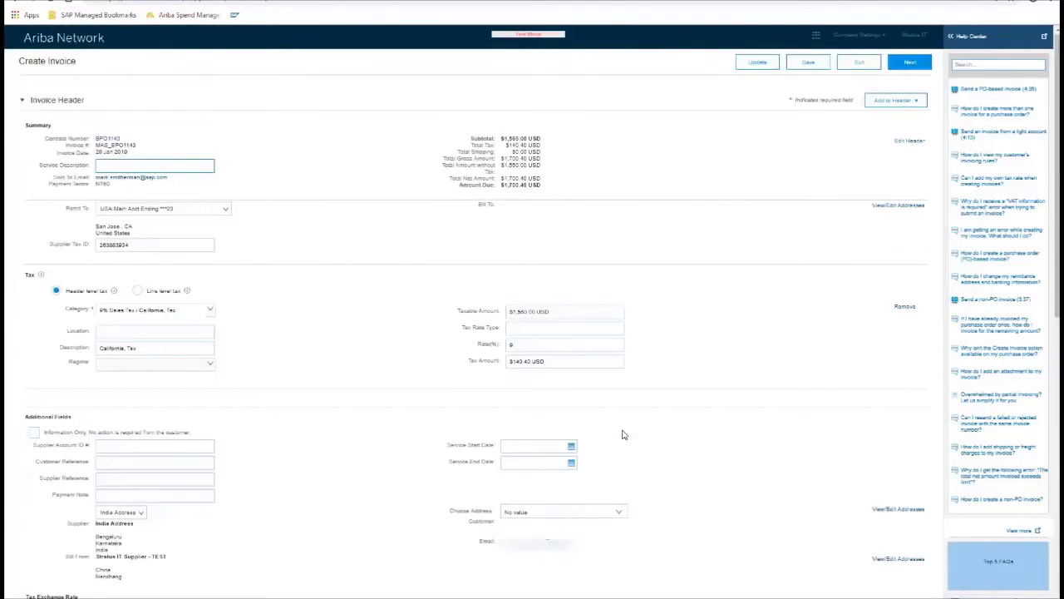
{"action": "left_click", "coordinate": [857, 66]}
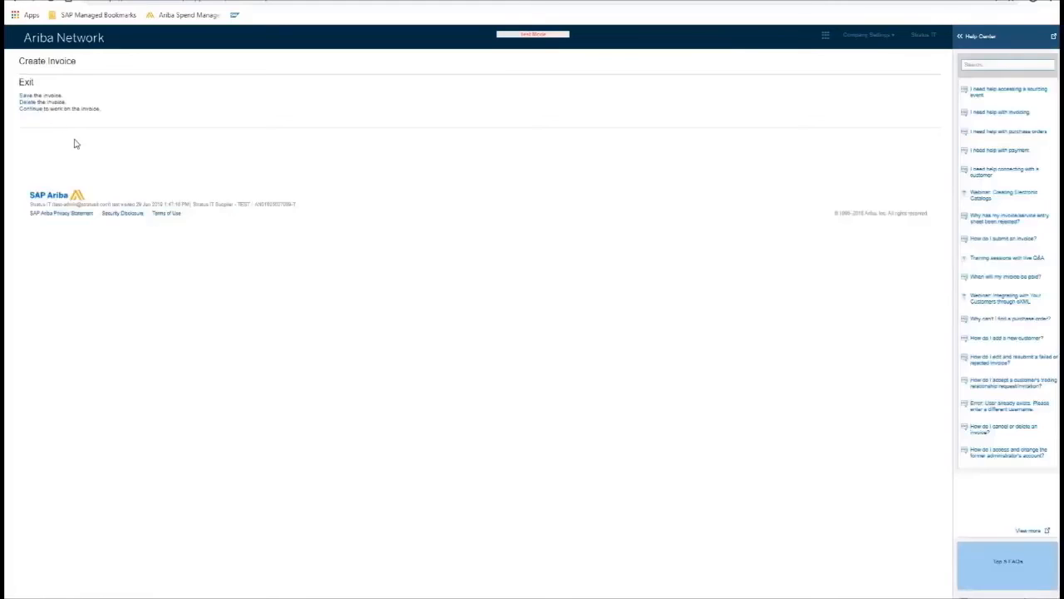
From Home, run an exact-number order search for BPO1143, select it, and show its invoice types.
{"action": "left_click", "coordinate": [27, 102]}
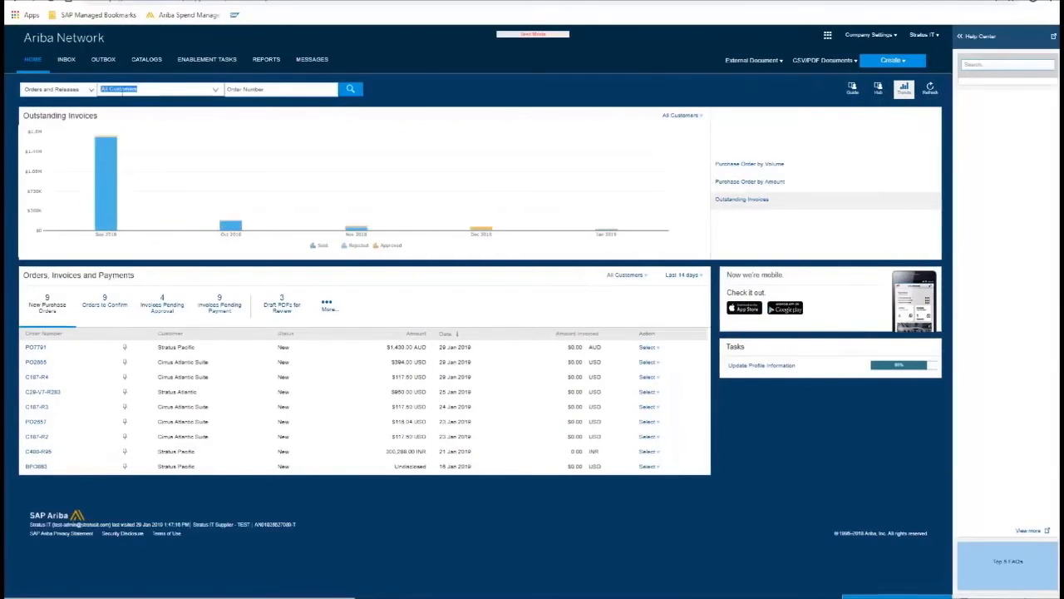
{"action": "left_click", "coordinate": [244, 89]}
{"action": "type", "text": "BPO1143"}
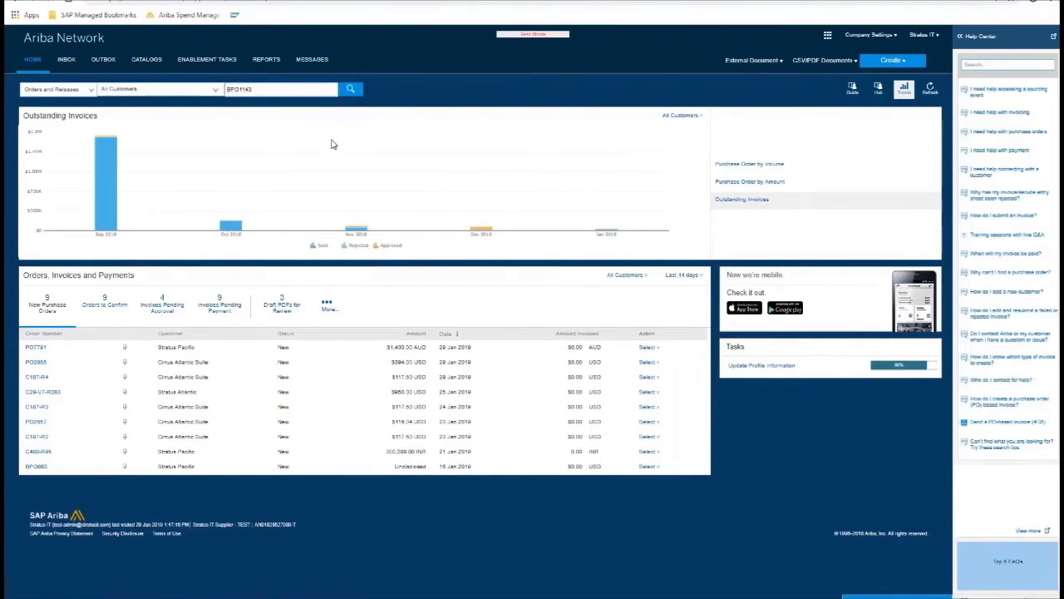
{"action": "key", "text": "Return"}
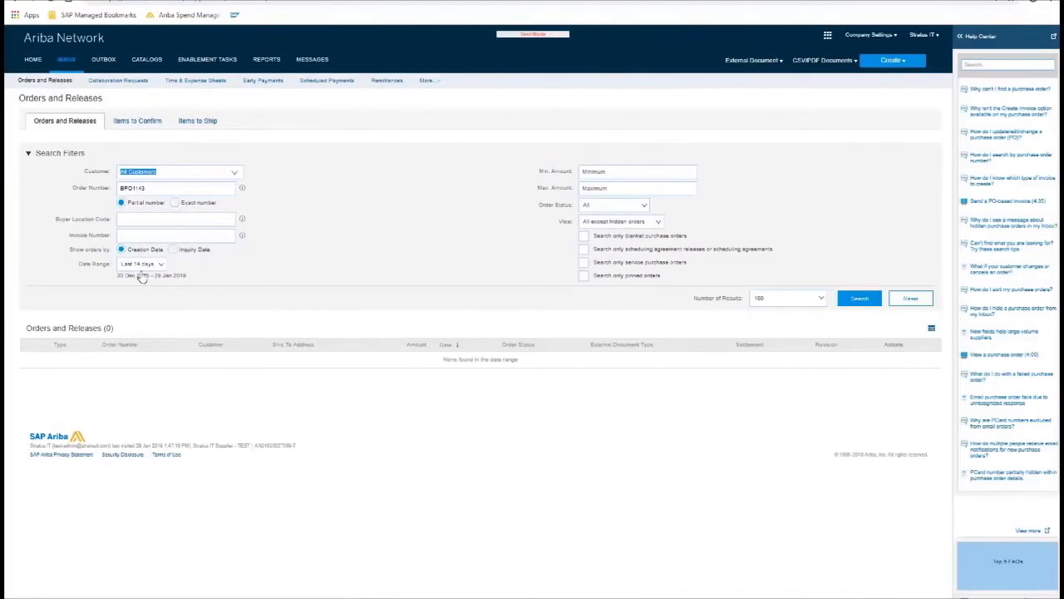
{"action": "left_click", "coordinate": [152, 265]}
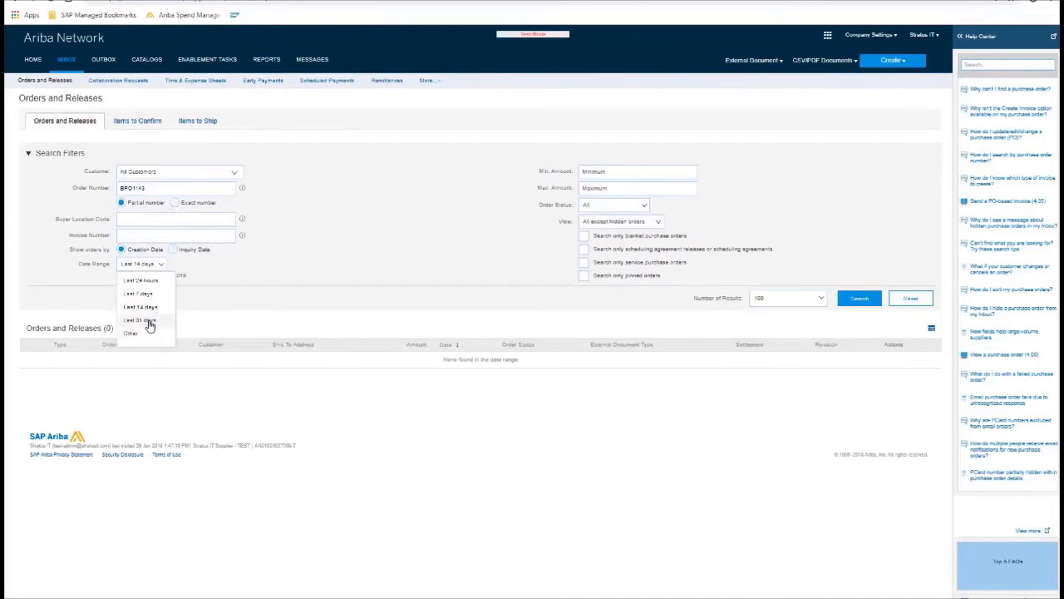
{"action": "left_click", "coordinate": [175, 203]}
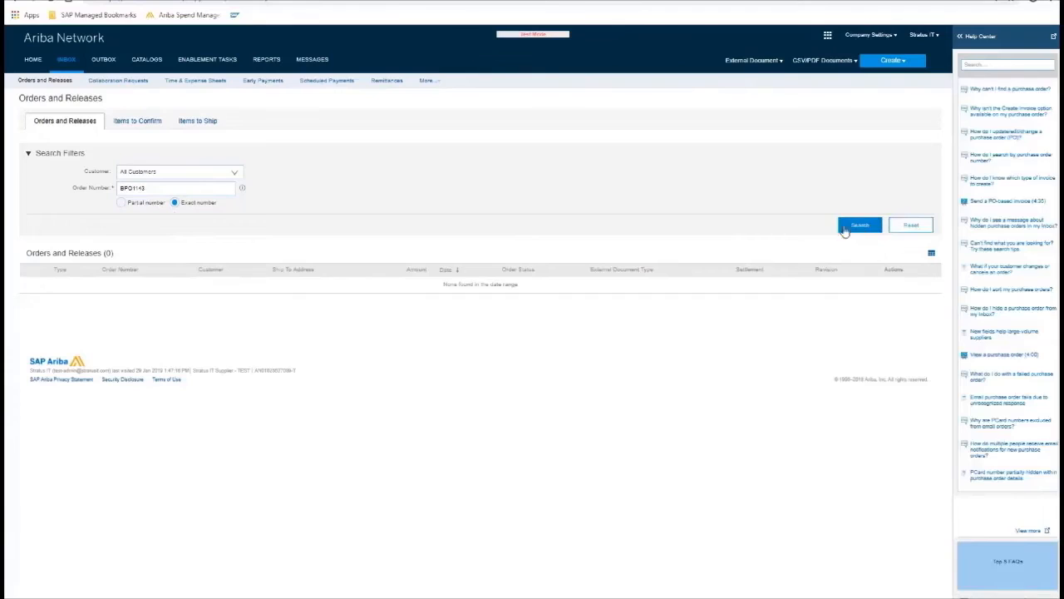
{"action": "left_click", "coordinate": [845, 230]}
{"action": "left_click", "coordinate": [32, 287]}
{"action": "left_click", "coordinate": [320, 319]}
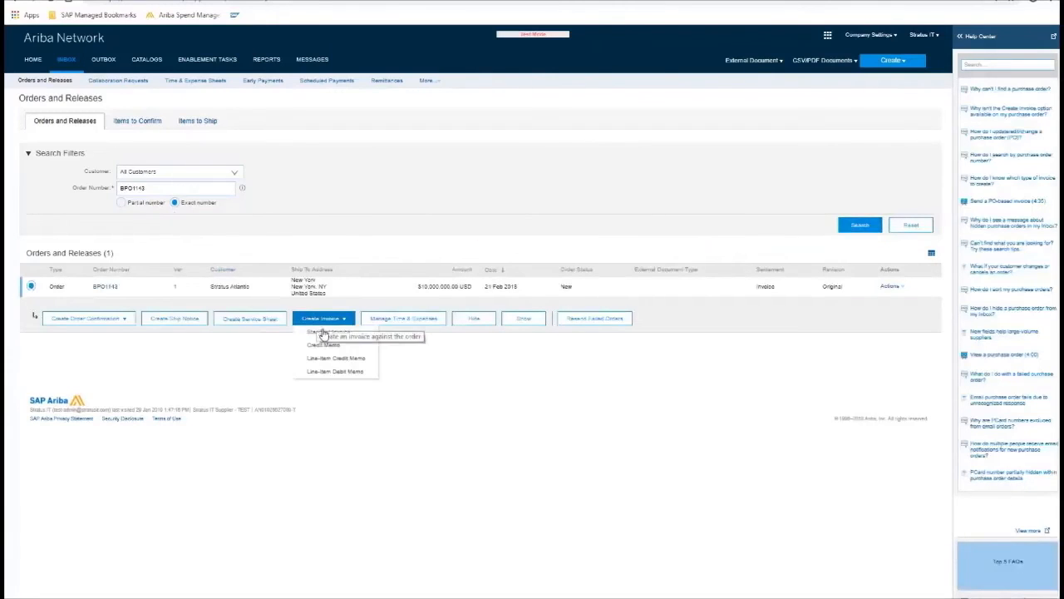
Start a standard invoice on BPO1143 with blanket line 3, the Elmore Bulk Argon Service Fee, as goods.
{"action": "left_click", "coordinate": [324, 333]}
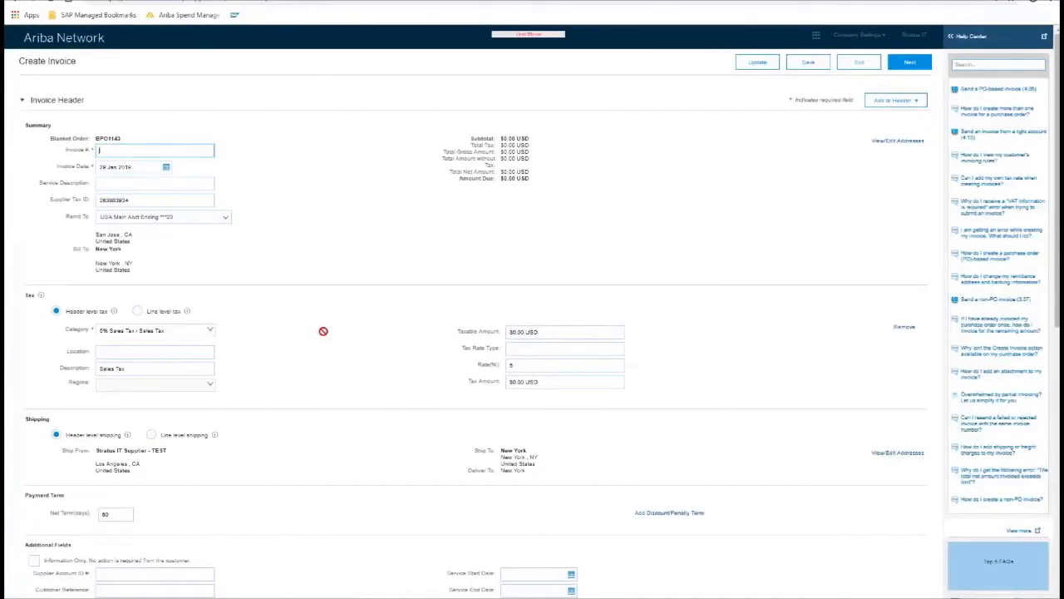
{"action": "scroll", "coordinate": [323, 331], "scroll_direction": "down", "scroll_amount": 7}
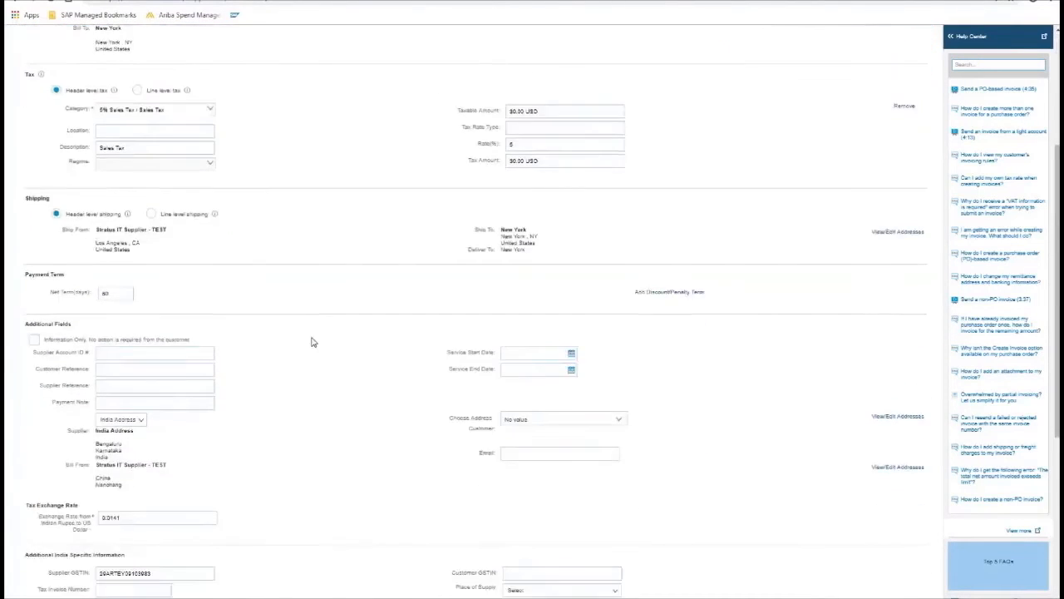
{"action": "left_click", "coordinate": [45, 447]}
{"action": "left_click", "coordinate": [60, 464]}
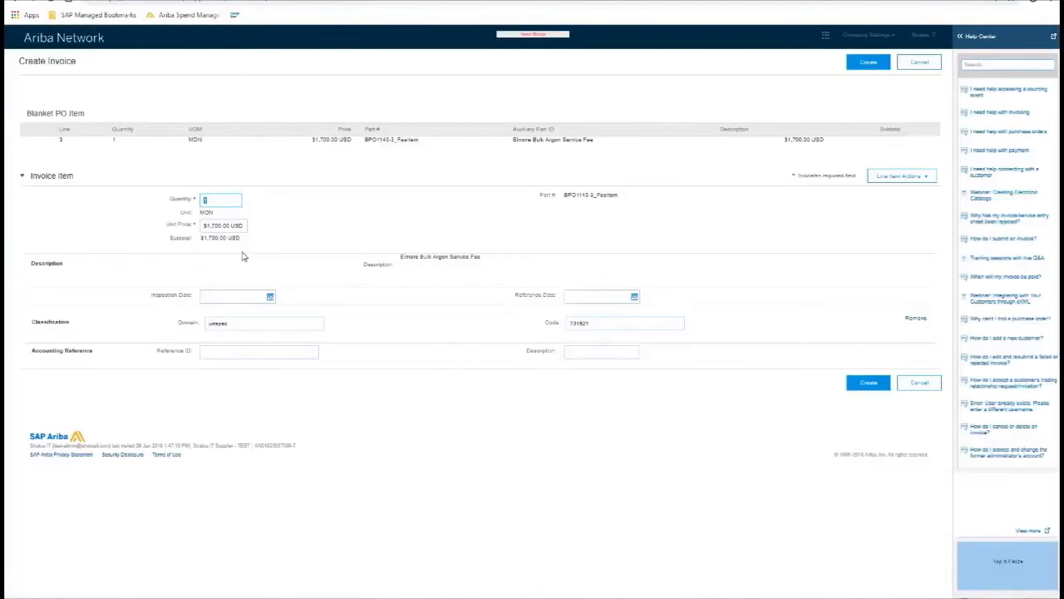
{"action": "left_click", "coordinate": [865, 67]}
Add blanket line 6, Lorain Bulk Argon CCF, as a goods line with quantity 350.
{"action": "scroll", "coordinate": [148, 410], "scroll_direction": "down", "scroll_amount": 1}
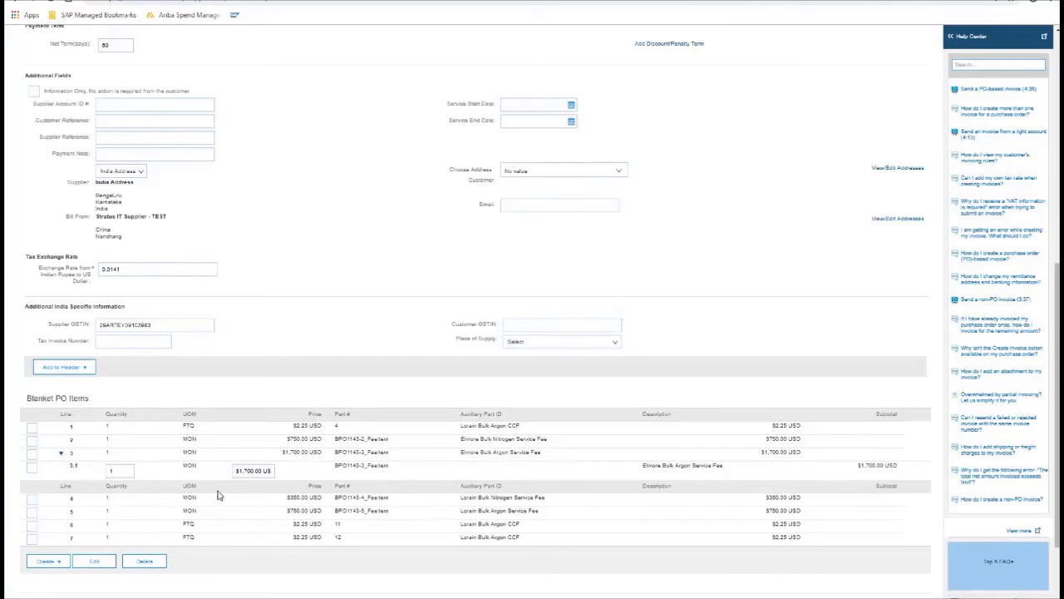
{"action": "left_click", "coordinate": [32, 526]}
{"action": "left_click", "coordinate": [48, 562]}
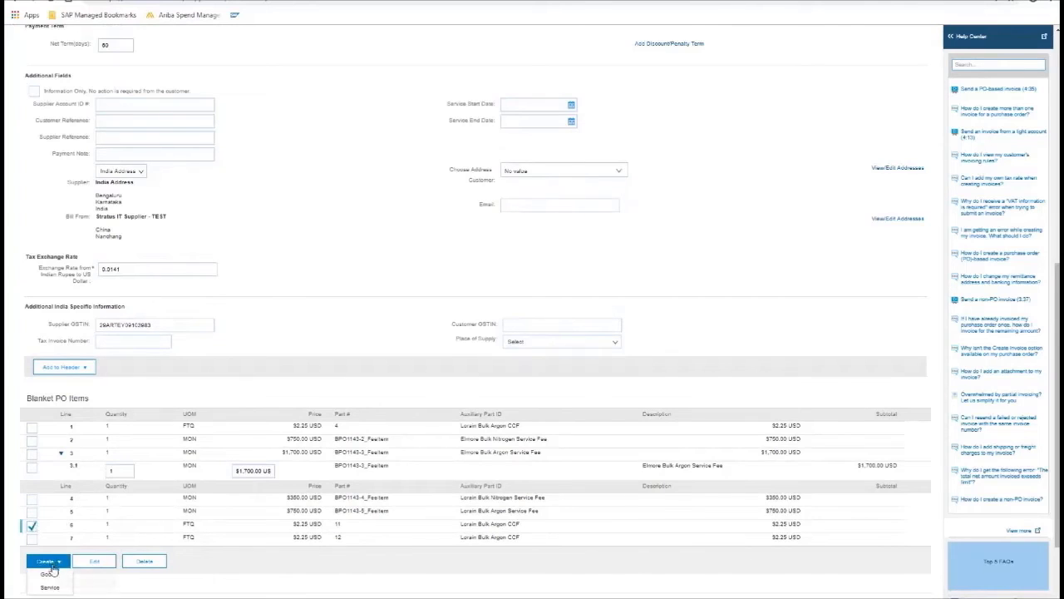
{"action": "left_click", "coordinate": [49, 574]}
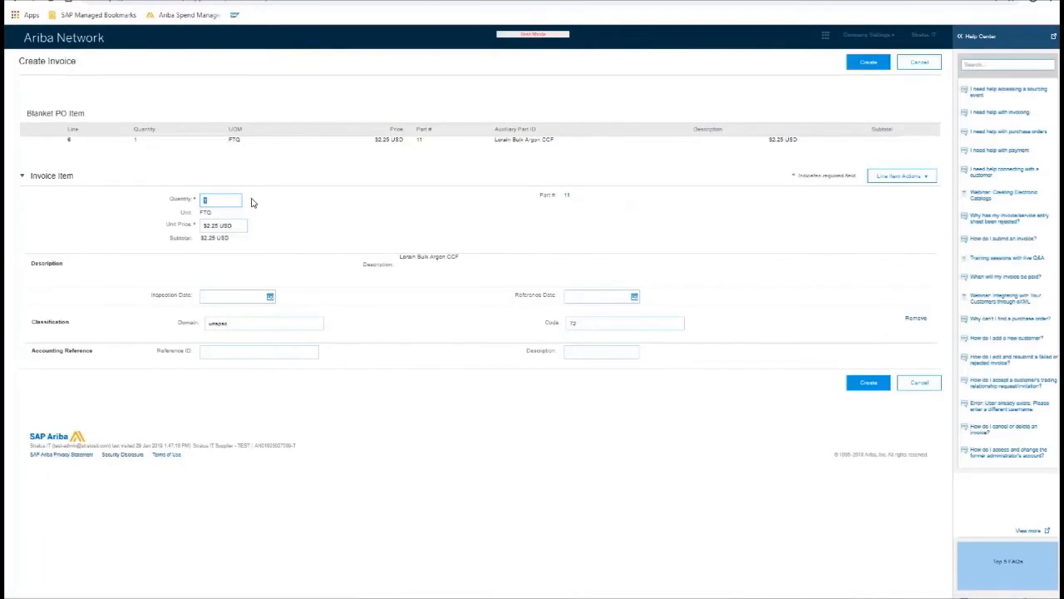
{"action": "type", "text": "350"}
{"action": "left_click", "coordinate": [880, 68]}
{"action": "scroll", "coordinate": [615, 380], "scroll_direction": "down", "scroll_amount": 10}
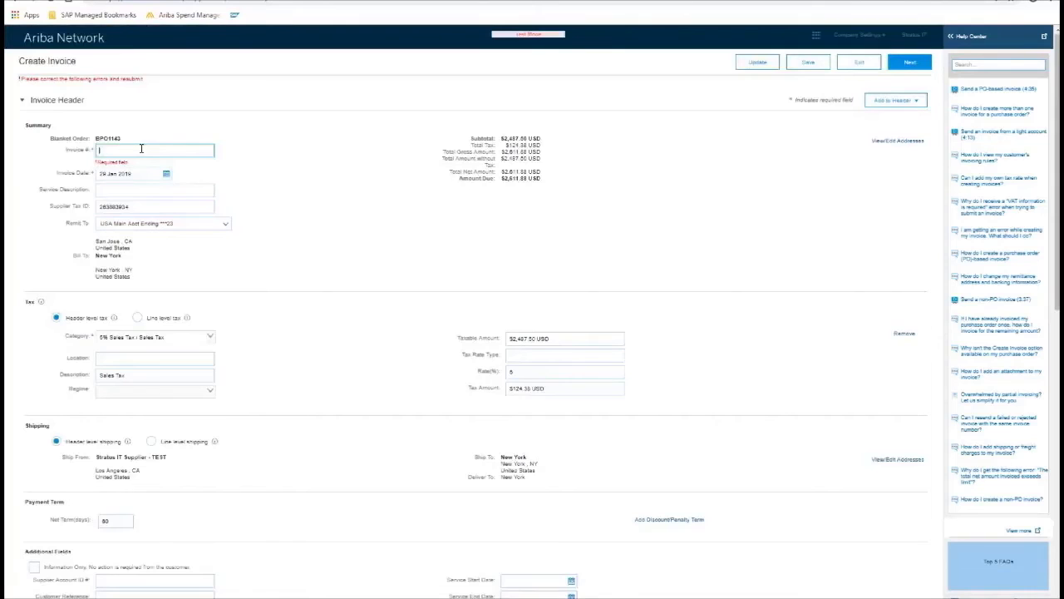
Enter the invoice number starting MAS_ in Invoice # and scroll through the form.
{"action": "type", "text": "MAS_"}
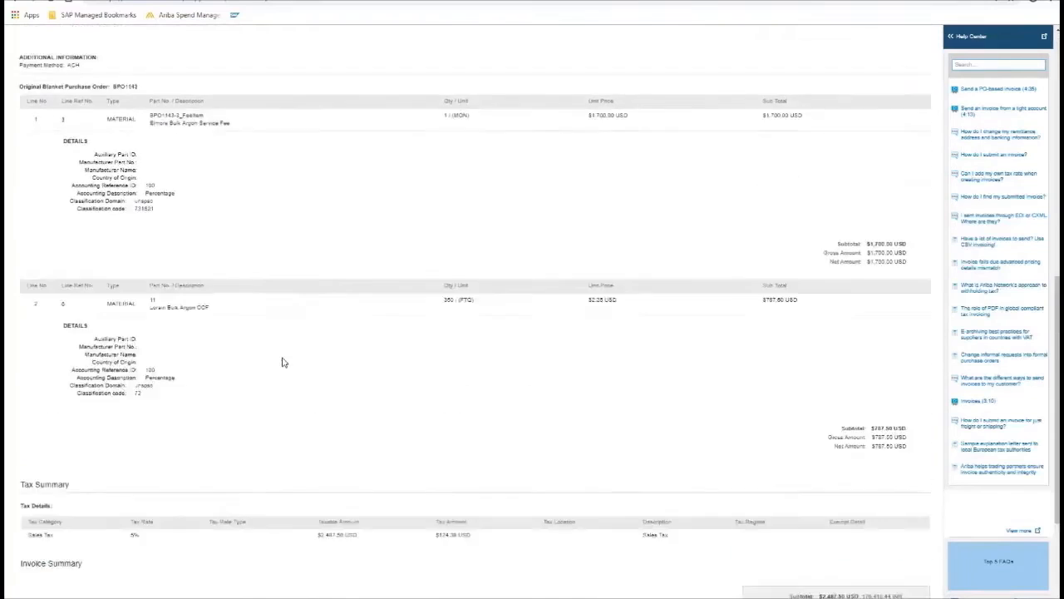
{"action": "scroll", "coordinate": [282, 361], "scroll_direction": "up", "scroll_amount": 2}
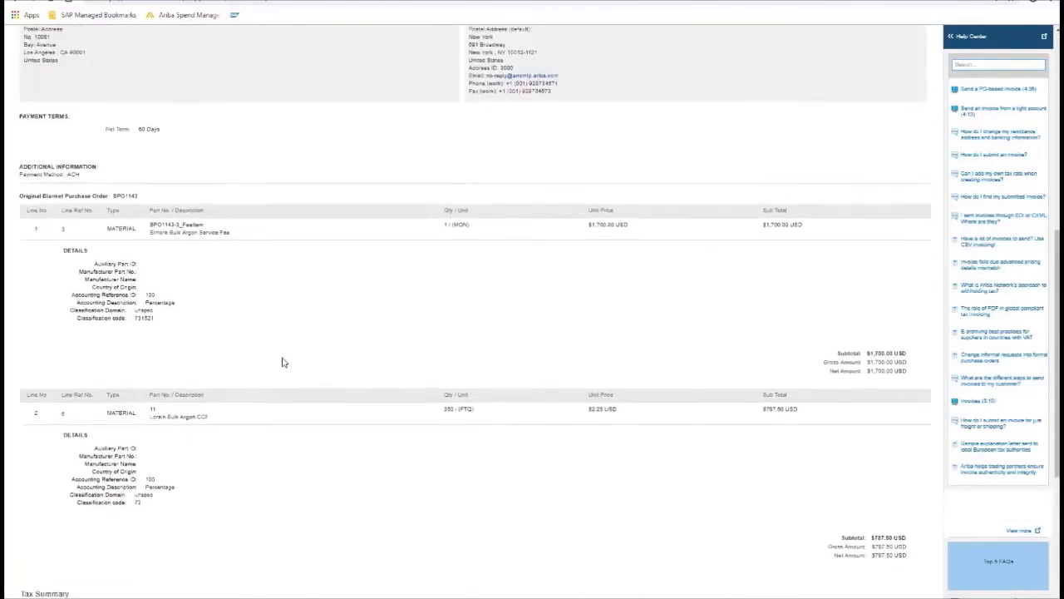
{"action": "scroll", "coordinate": [282, 362], "scroll_direction": "down", "scroll_amount": 1}
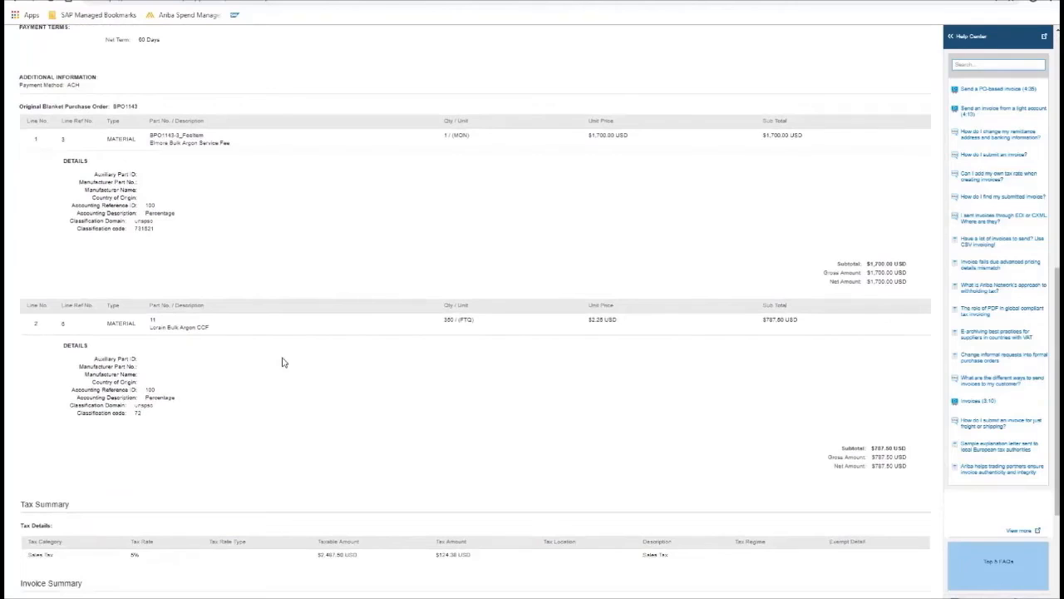